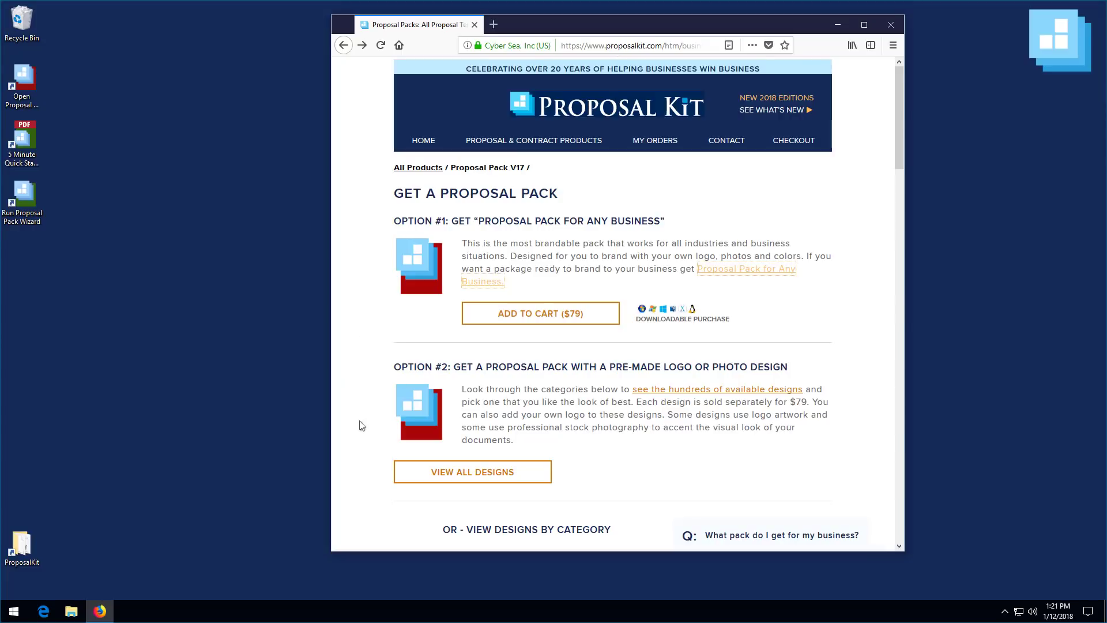
# Step: Open the Lifestyle design category and browse its Proposal Pack designs down to the wedding styles
pyautogui.scroll(-4, 361, 426)
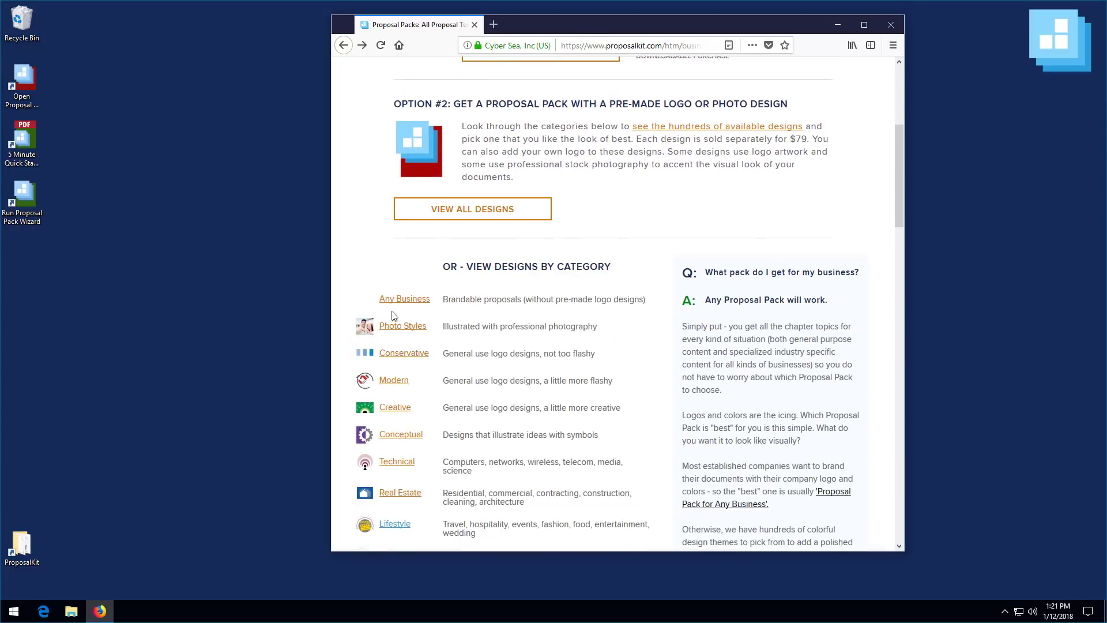
pyautogui.scroll(-3, 409, 268)
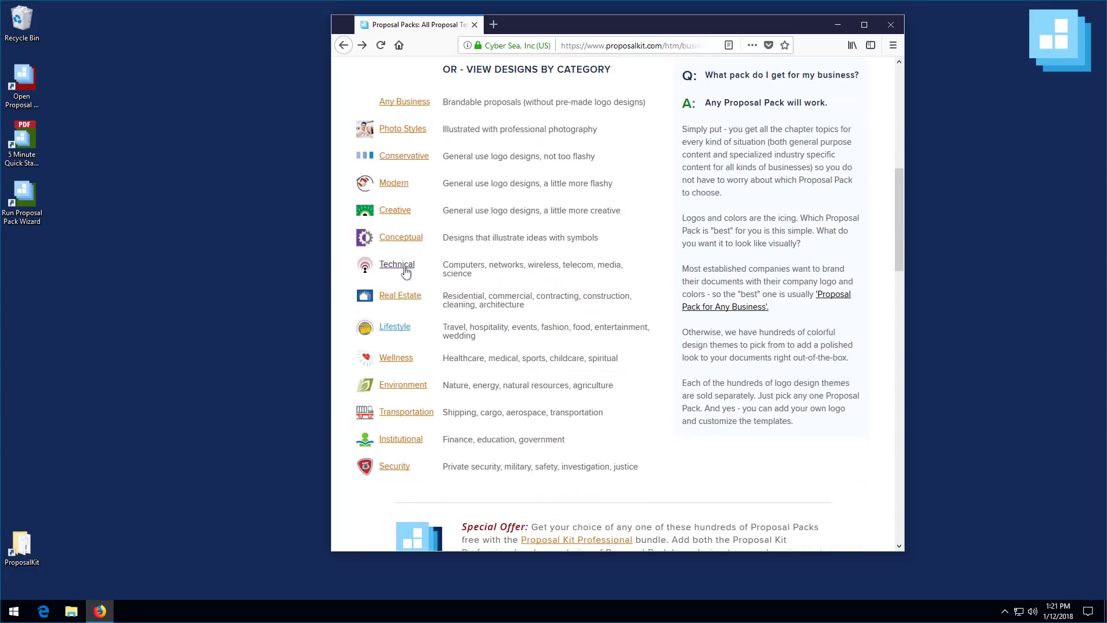
pyautogui.click(394, 326)
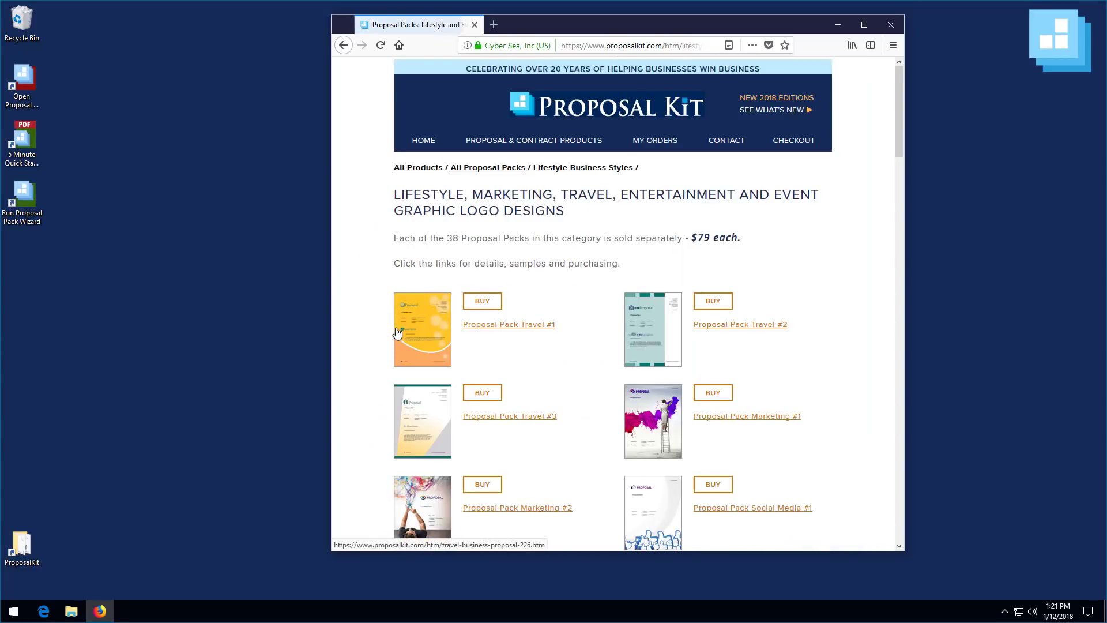
pyautogui.moveTo(898, 140); pyautogui.dragTo(901, 283)
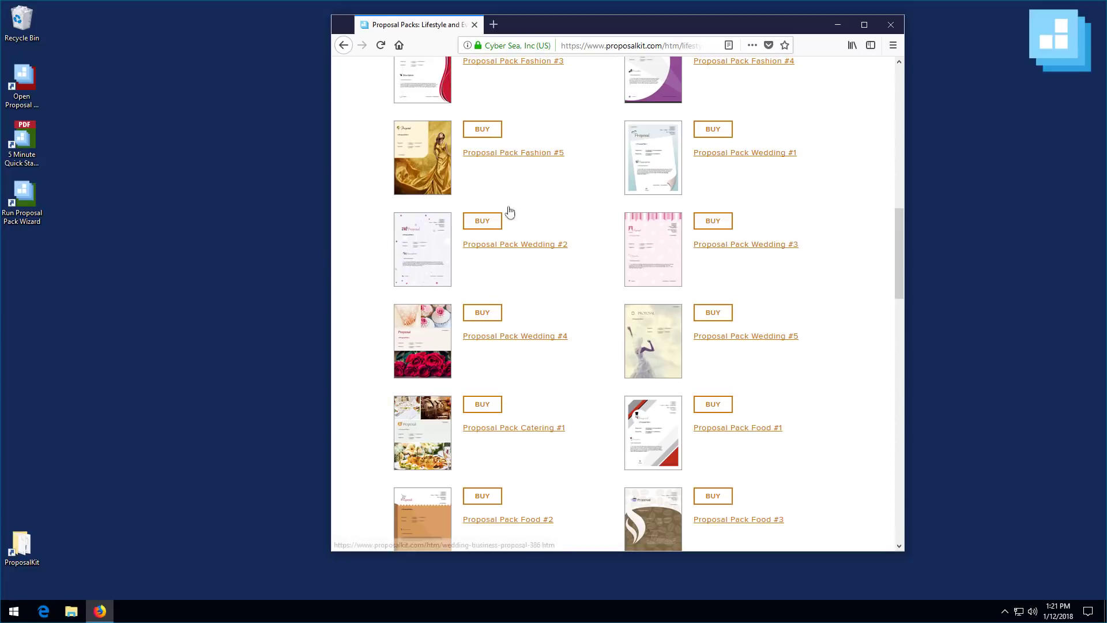
# Step: View the Proposal Pack Wedding #1 product page with its contents and highlights, and return to the Lifestyle designs
pyautogui.click(751, 154)
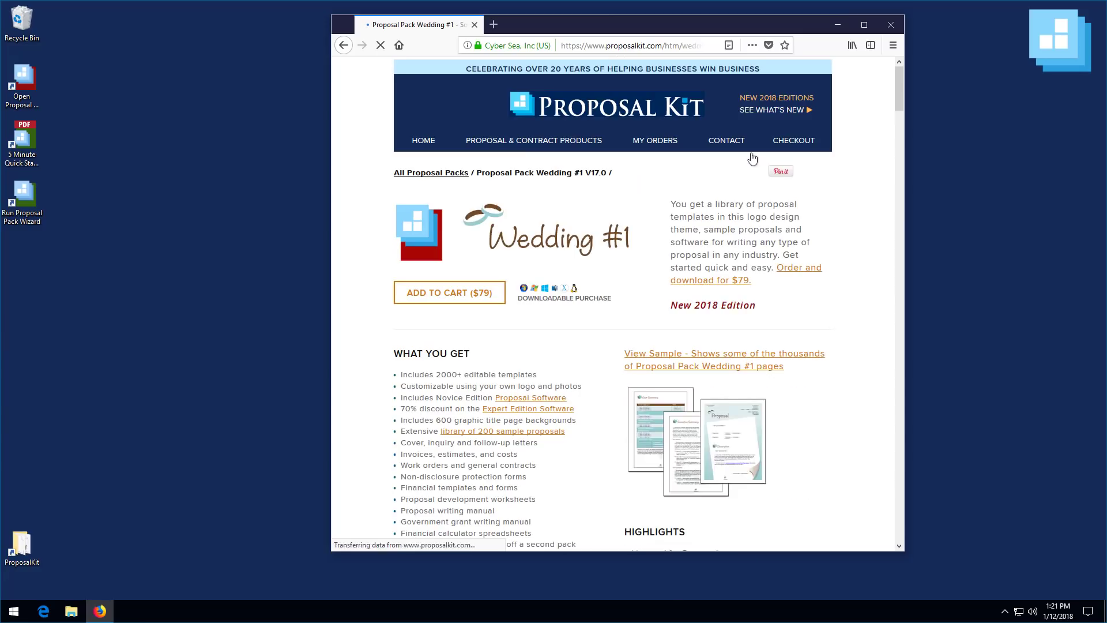
pyautogui.moveTo(897, 93); pyautogui.dragTo(900, 124)
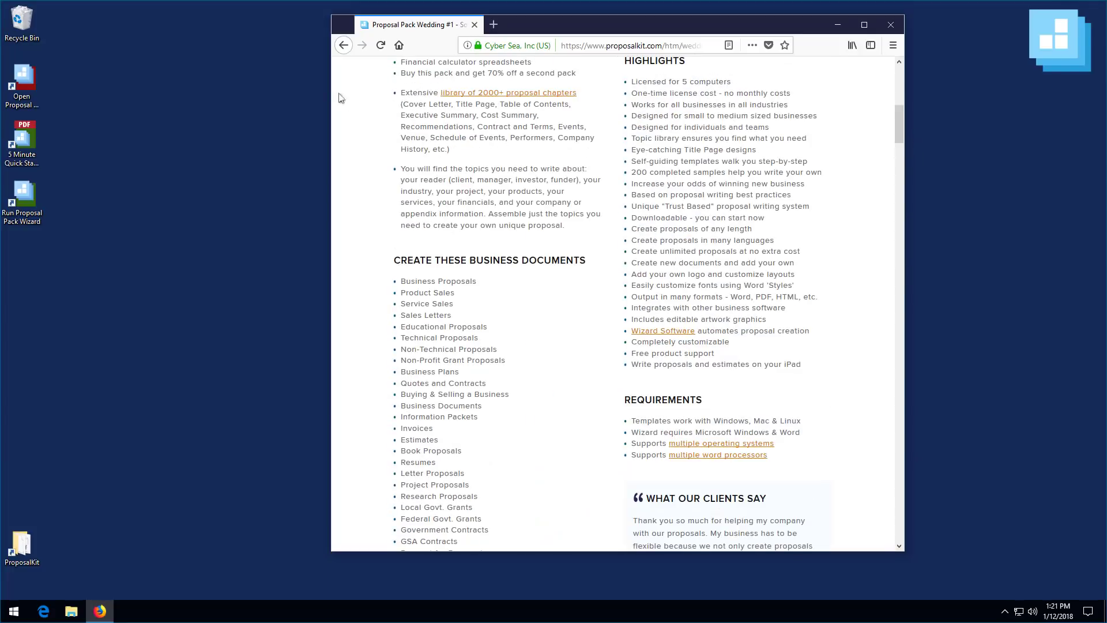
pyautogui.click(343, 45)
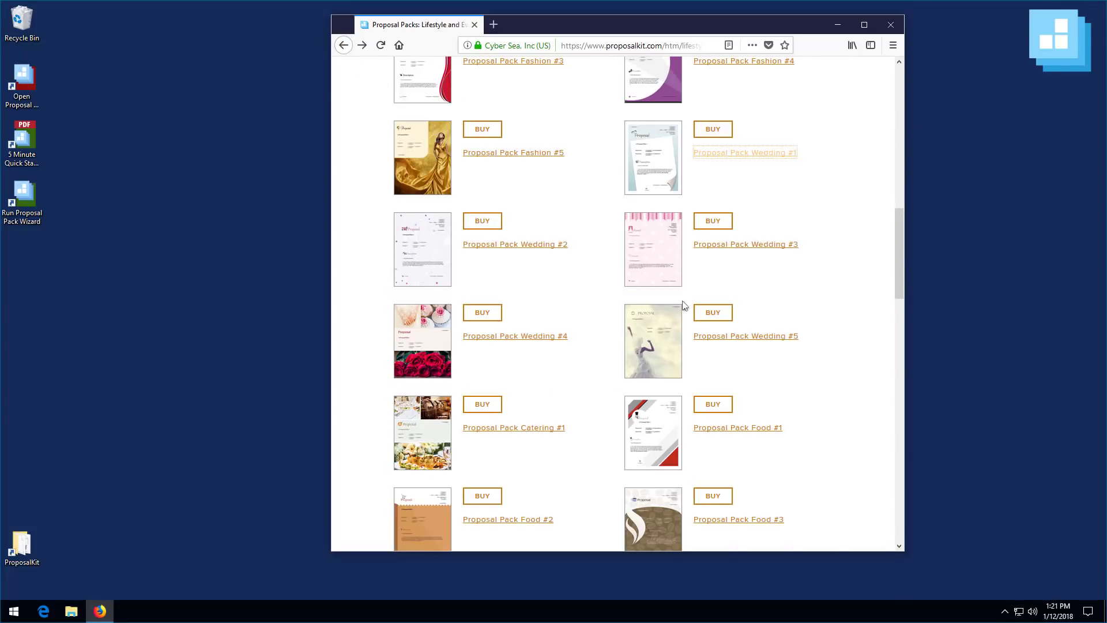
# Step: View the Proposal Pack Wedding #5 product page, return to the category overview and close the browser
pyautogui.click(721, 337)
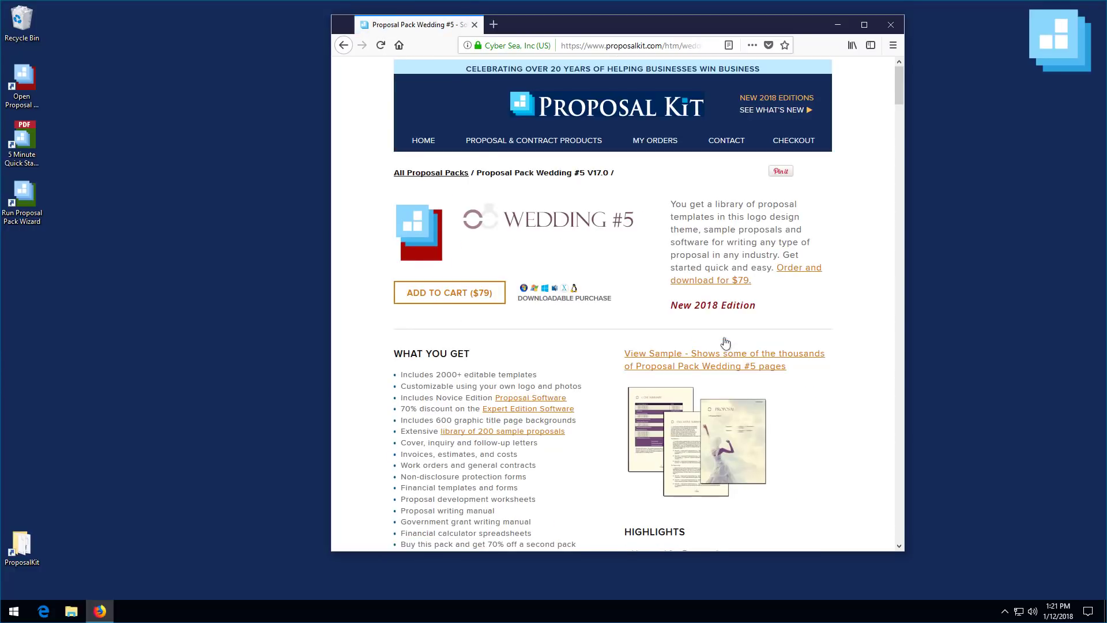
pyautogui.moveTo(902, 93); pyautogui.dragTo(930, 97)
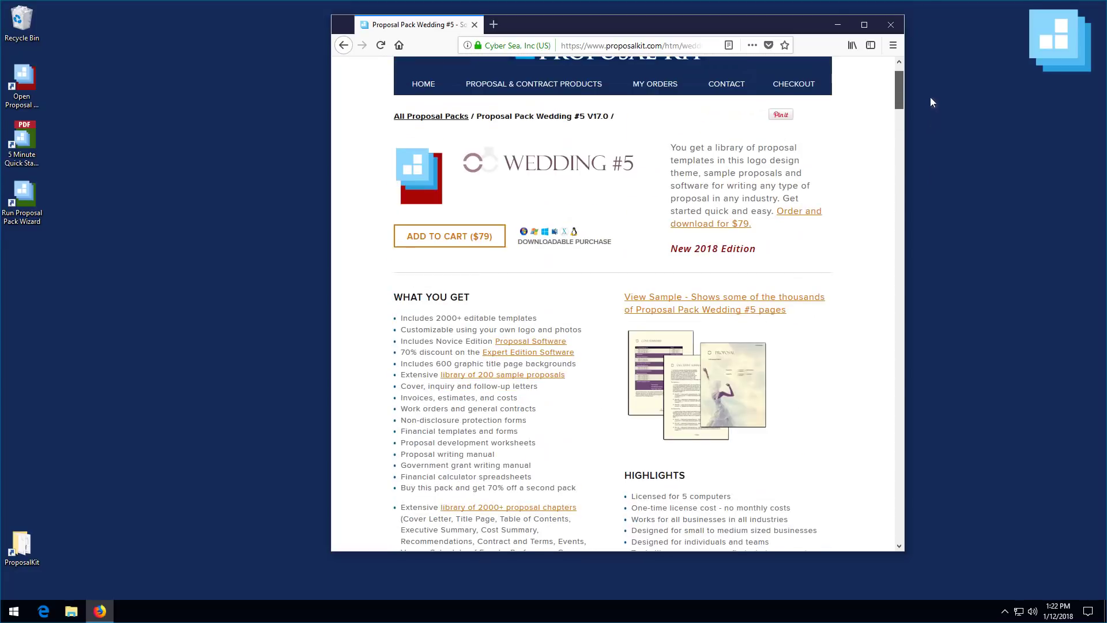
pyautogui.click(345, 45)
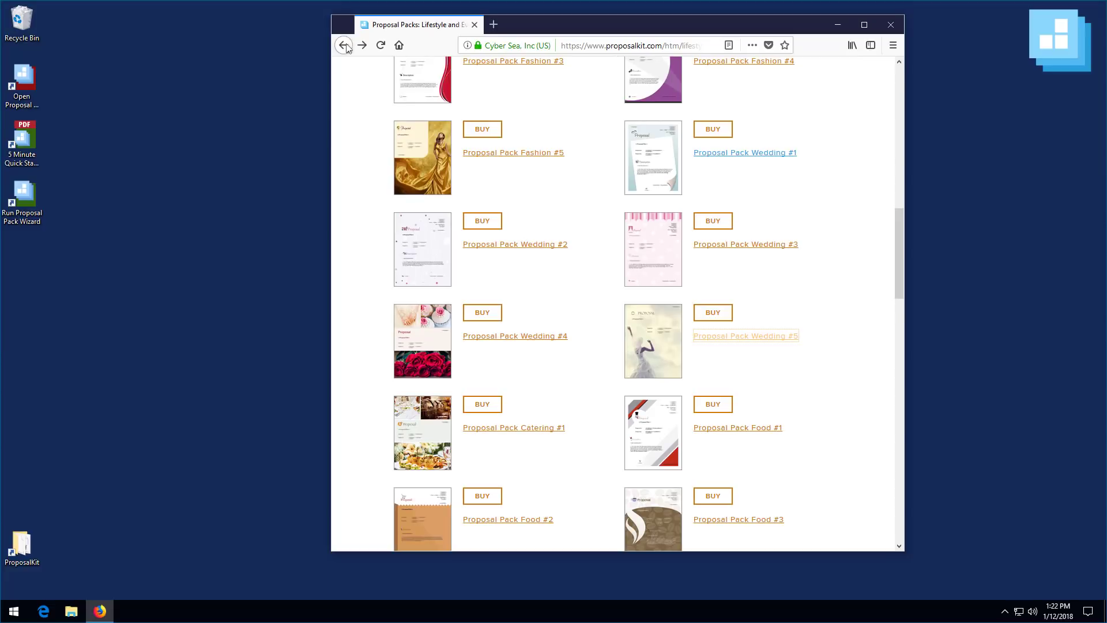
pyautogui.click(344, 46)
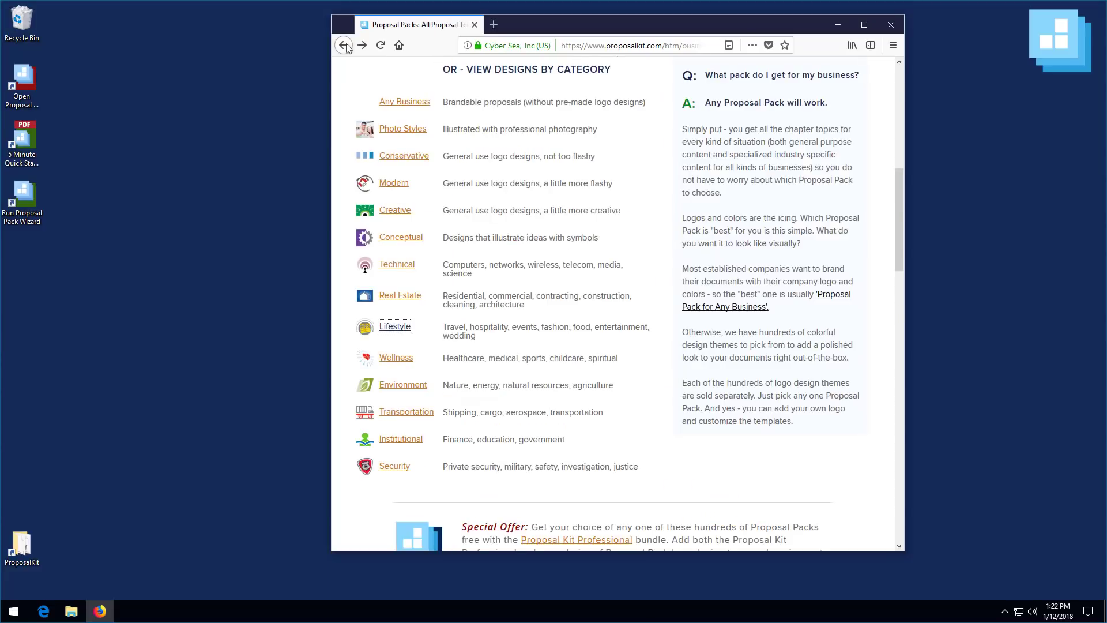
pyautogui.click(890, 26)
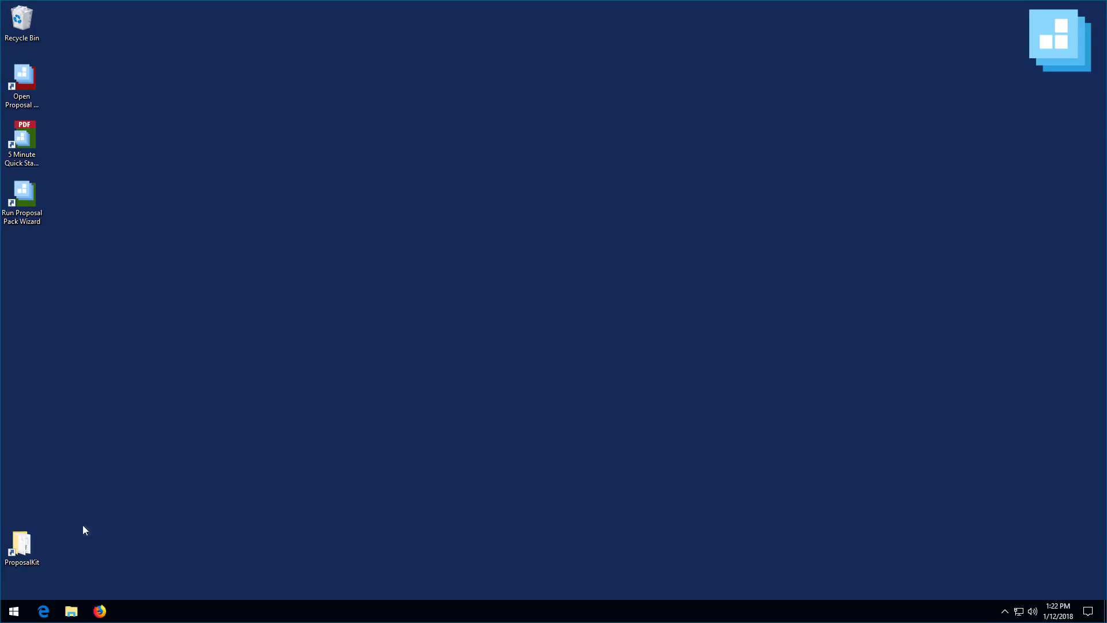
# Step: Examine the installed Wedding_5_v17 pack files in the ProposalKit folder, then close the folder window
pyautogui.doubleClick(24, 546)
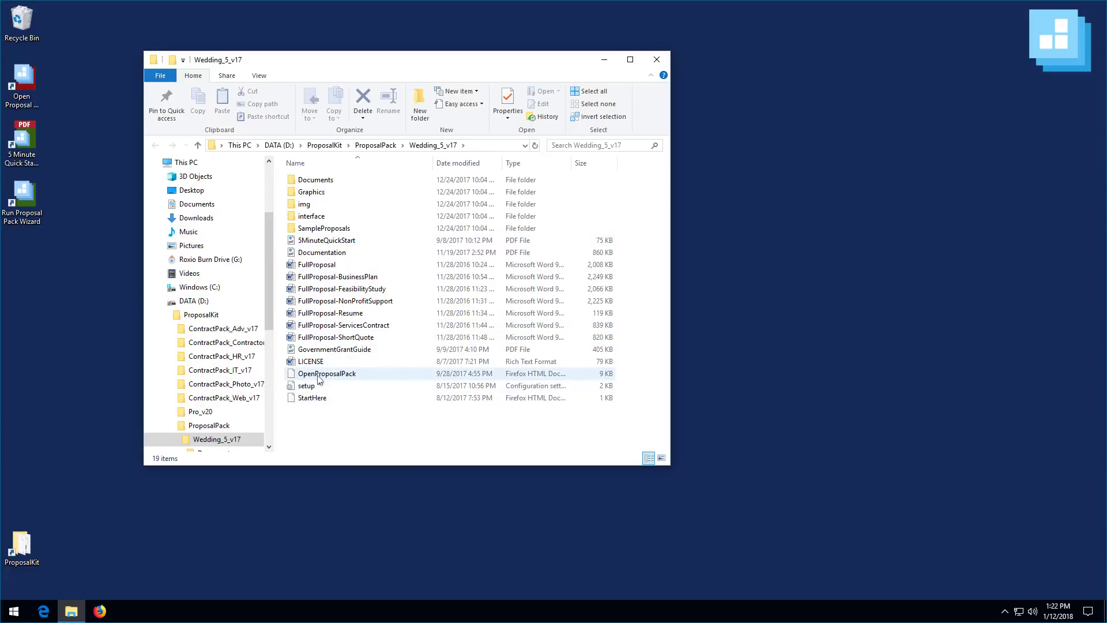
pyautogui.click(656, 59)
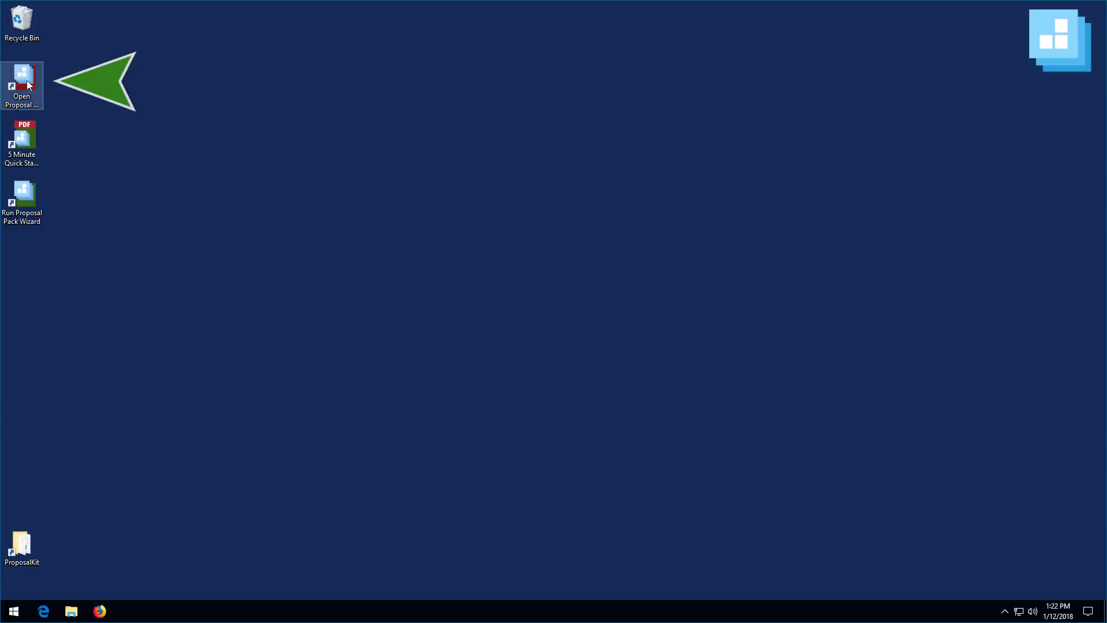
# Step: Open the Proposal Pack Desktop Organizer and go to the Business Proposal Template among the pre-assembled documents
pyautogui.click(28, 85)
pyautogui.doubleClick(28, 84)
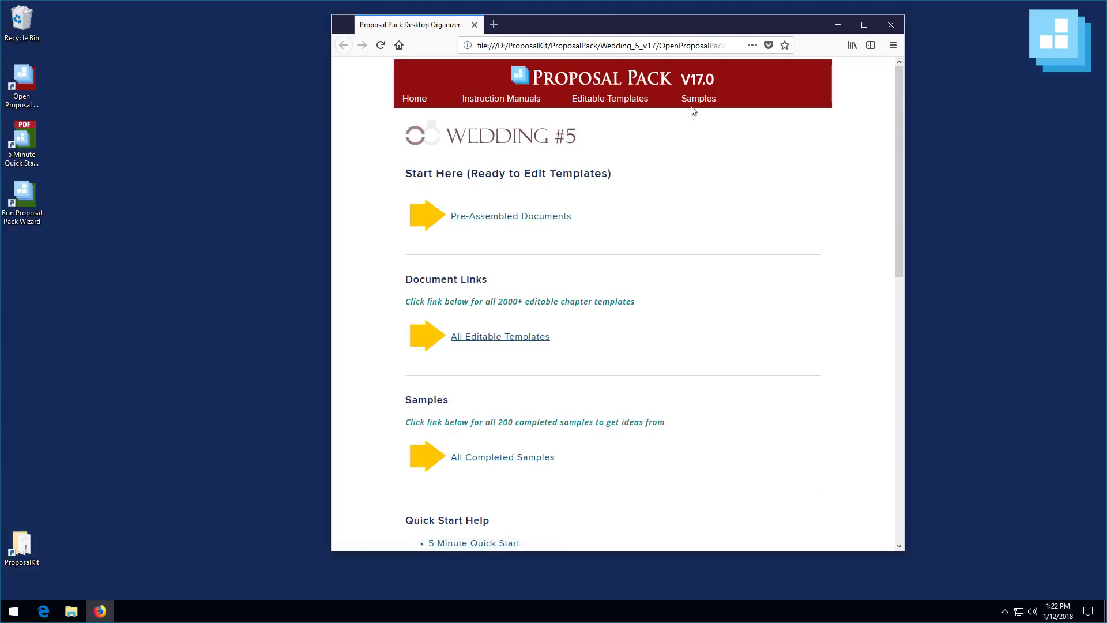
pyautogui.moveTo(699, 103)
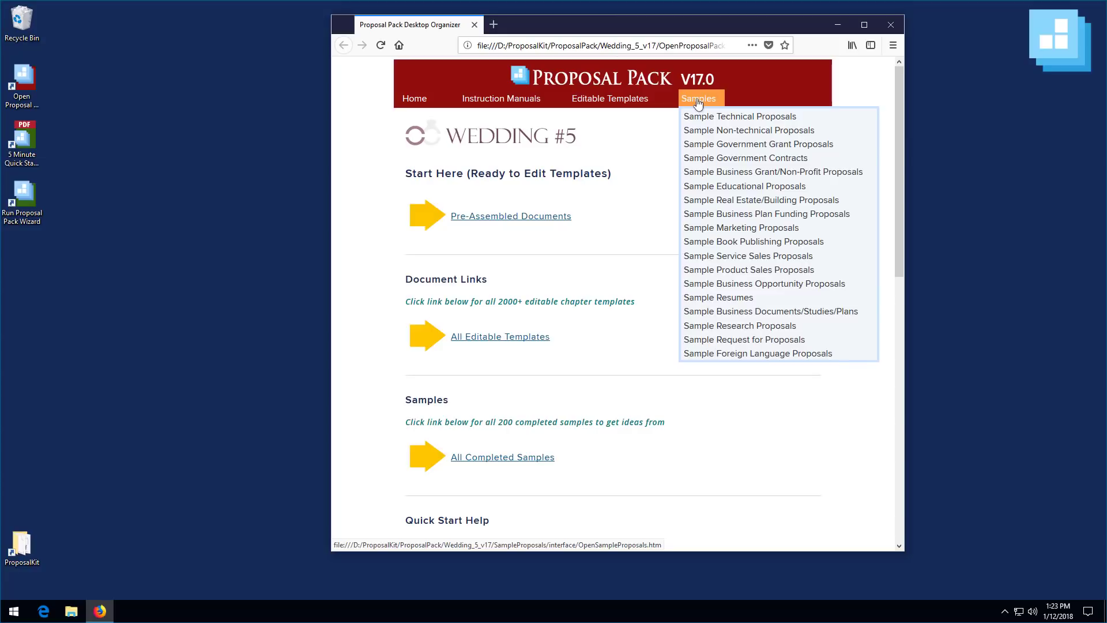
pyautogui.click(503, 222)
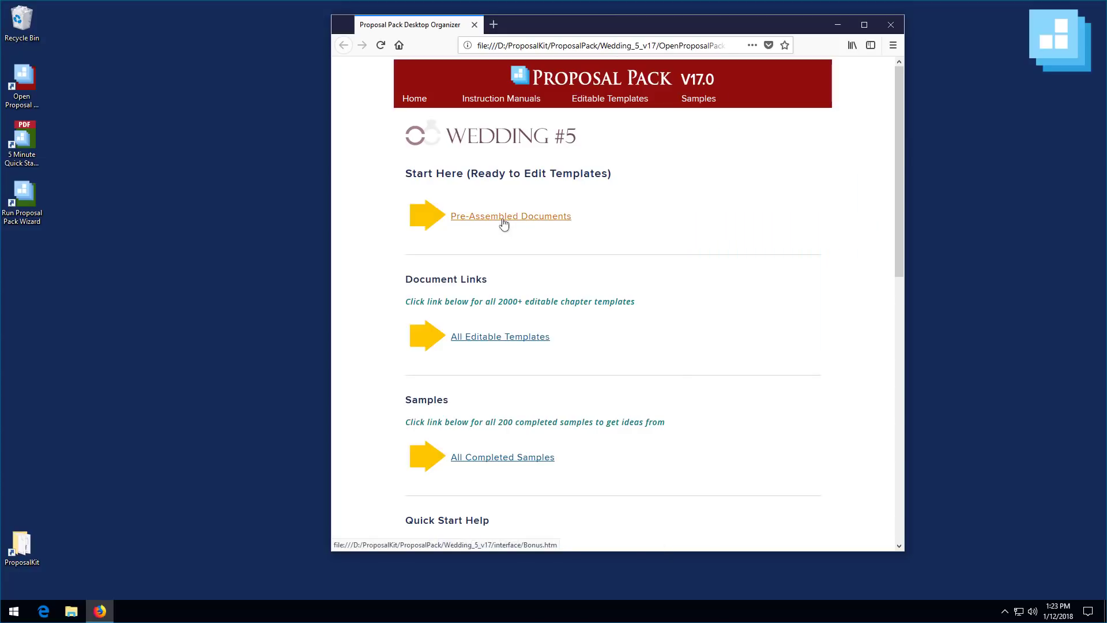
pyautogui.scroll(-5, 504, 225)
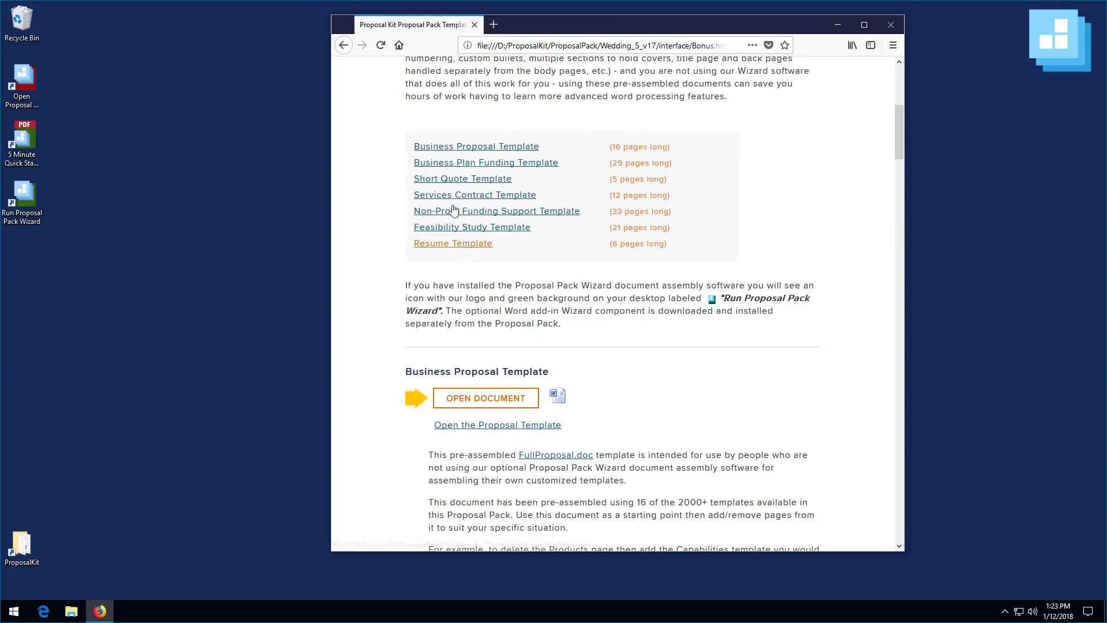
pyautogui.click(469, 151)
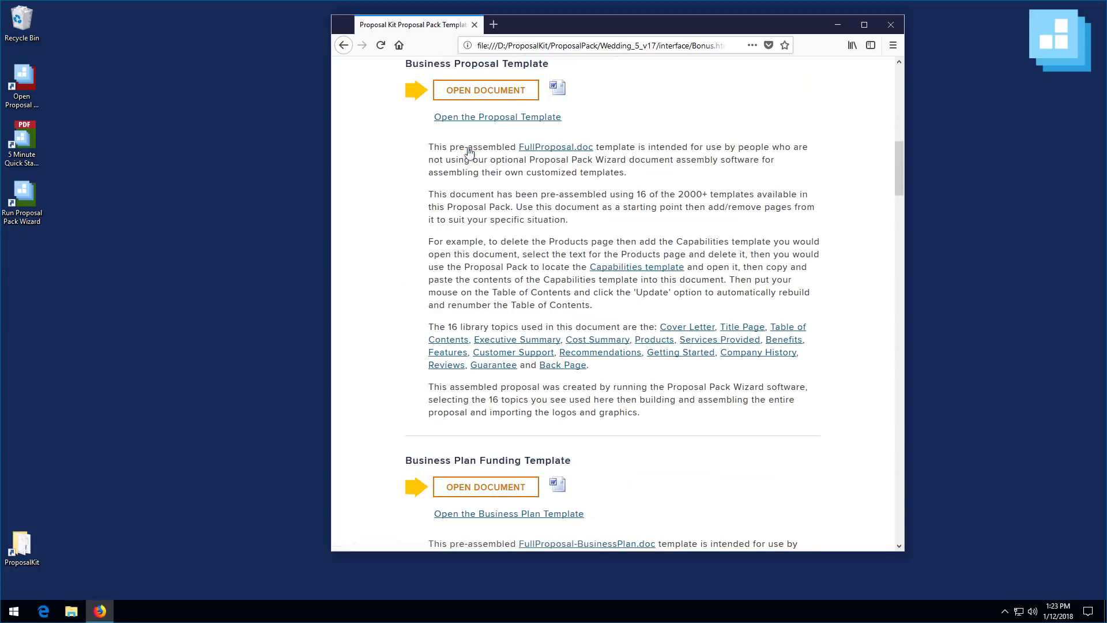
# Step: Open the pre-assembled FullProposal document in Word, review it through its final page, and close Word and the browser
pyautogui.click(475, 99)
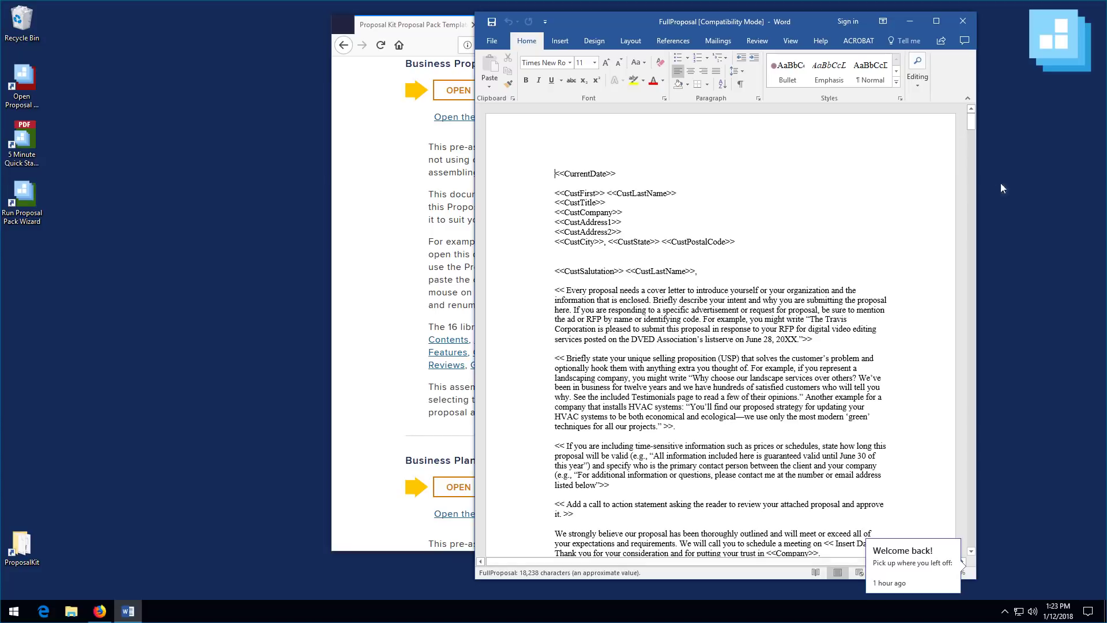
pyautogui.moveTo(974, 118); pyautogui.dragTo(972, 551)
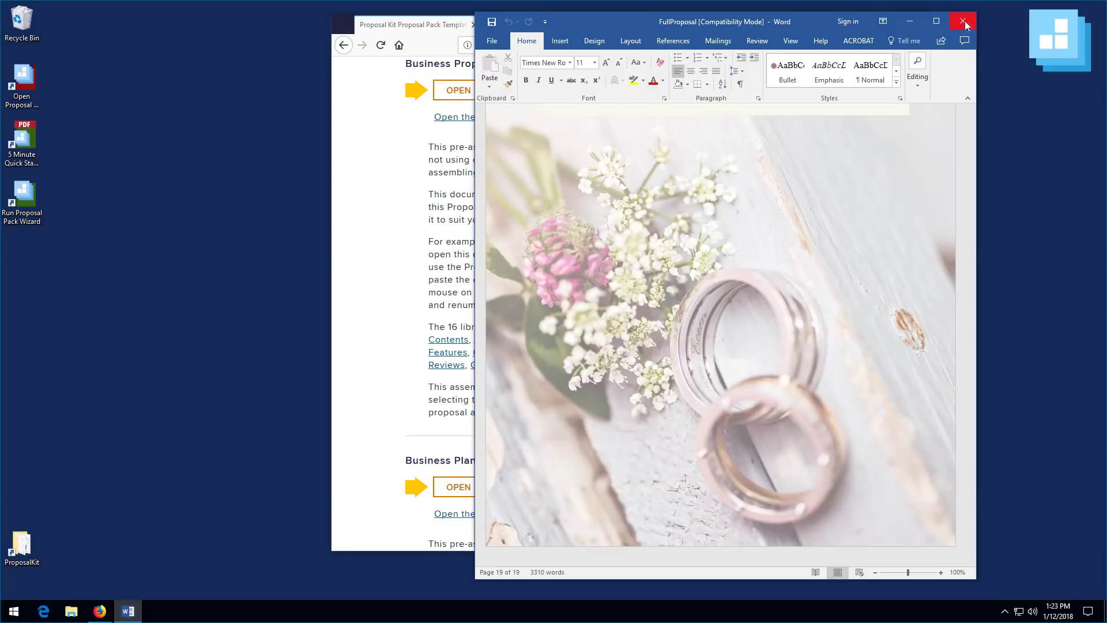
pyautogui.click(966, 23)
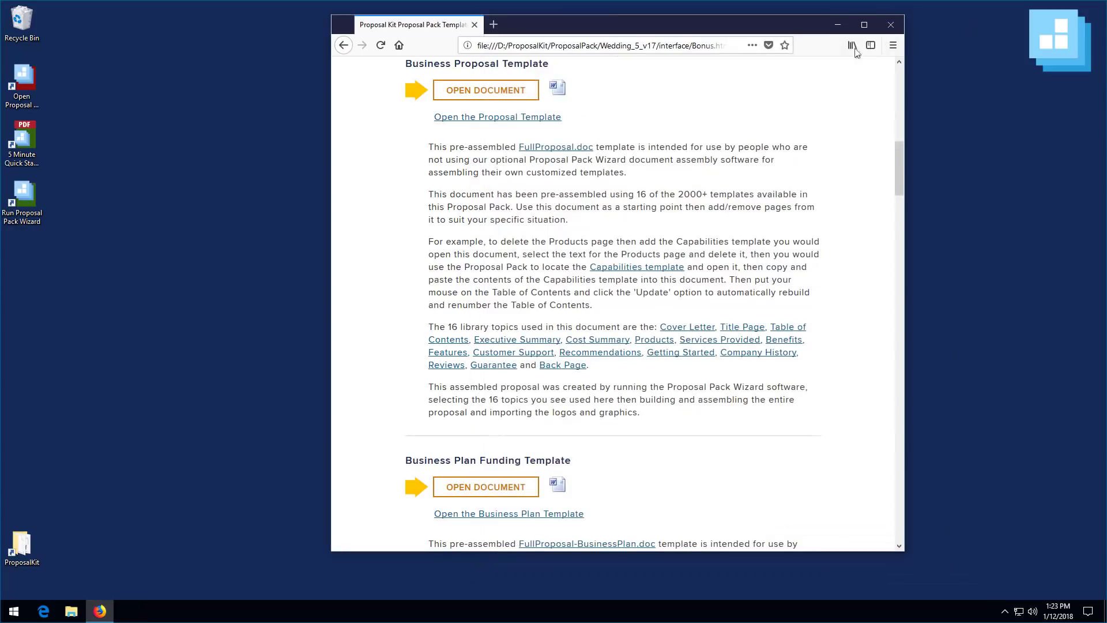
pyautogui.click(891, 25)
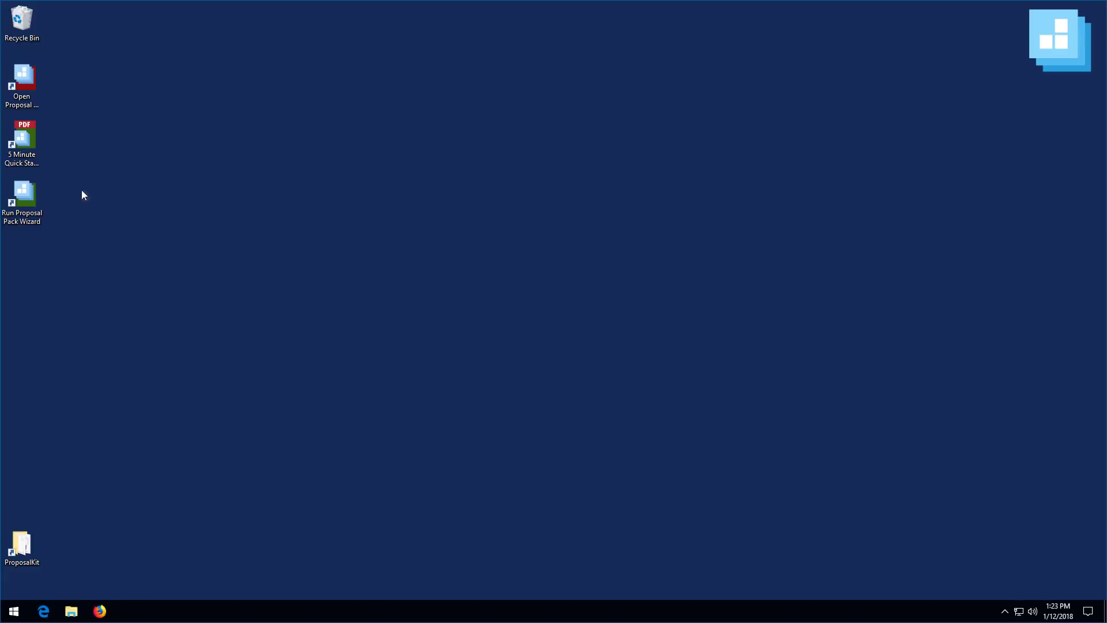
# Step: Run the Proposal Pack Wizard and add a new document project, keeping the suggested project name
pyautogui.doubleClick(27, 198)
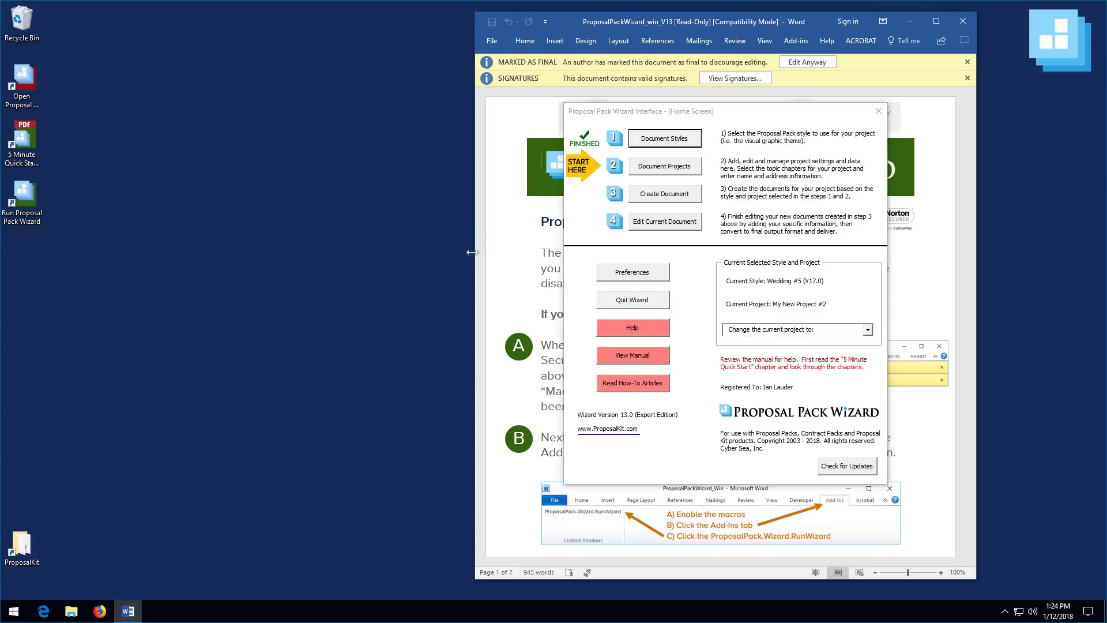
pyautogui.click(659, 167)
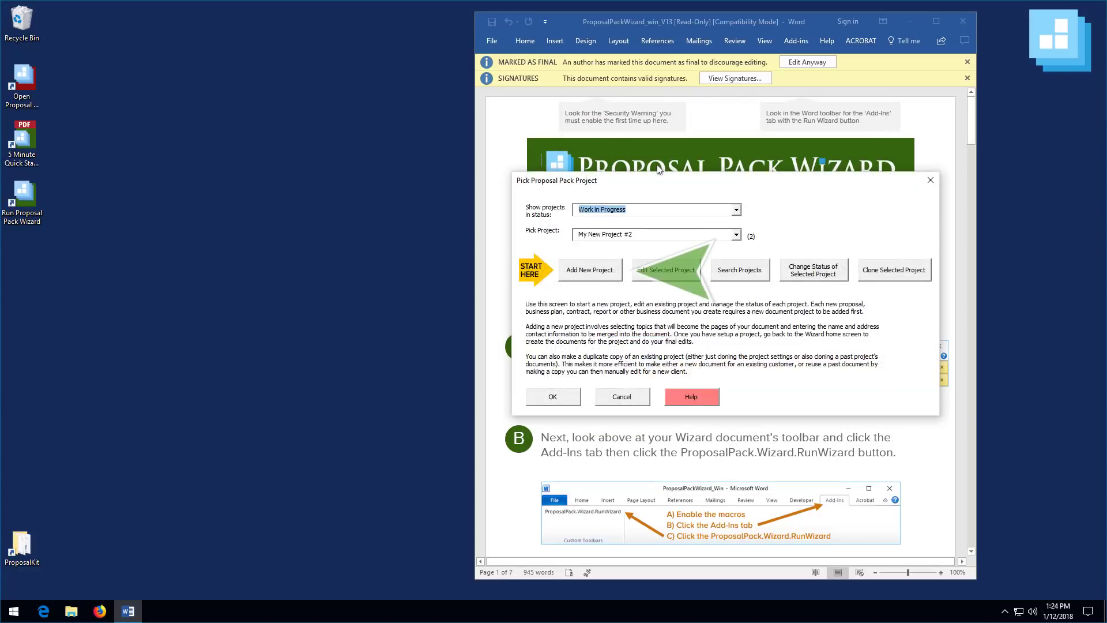
pyautogui.click(597, 271)
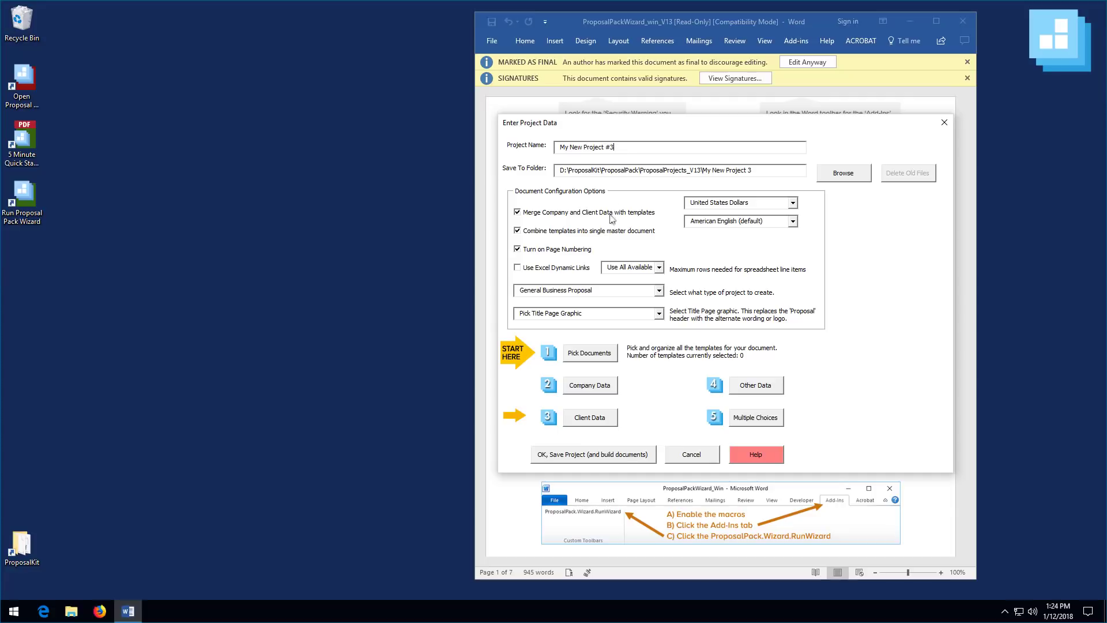
pyautogui.moveTo(623, 147); pyautogui.dragTo(557, 150)
pyautogui.click(619, 147)
# Step: Search the project's Quick Start import lists for "wedding" and select the Wedding Planner Services Proposal list
pyautogui.click(580, 357)
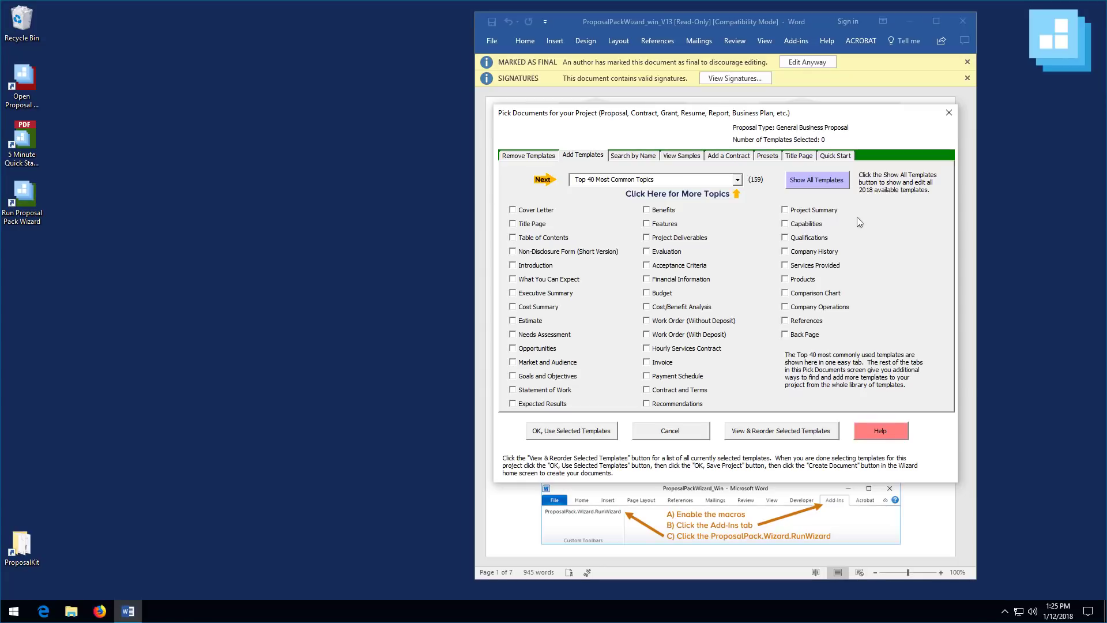
pyautogui.click(835, 157)
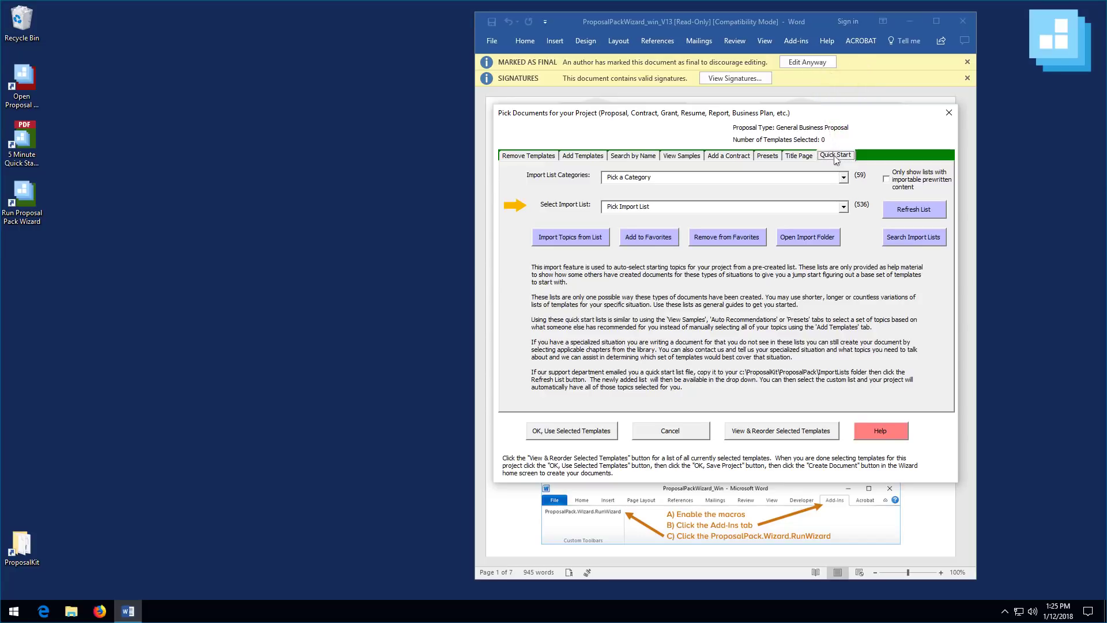
pyautogui.click(900, 237)
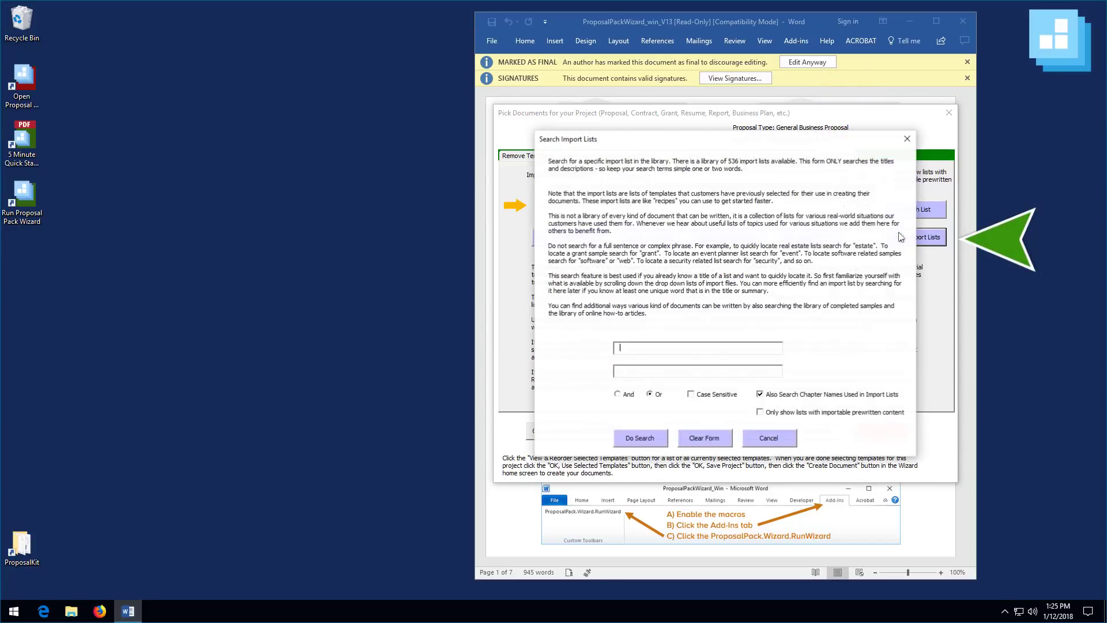
pyautogui.click(631, 347)
pyautogui.write('wedding')
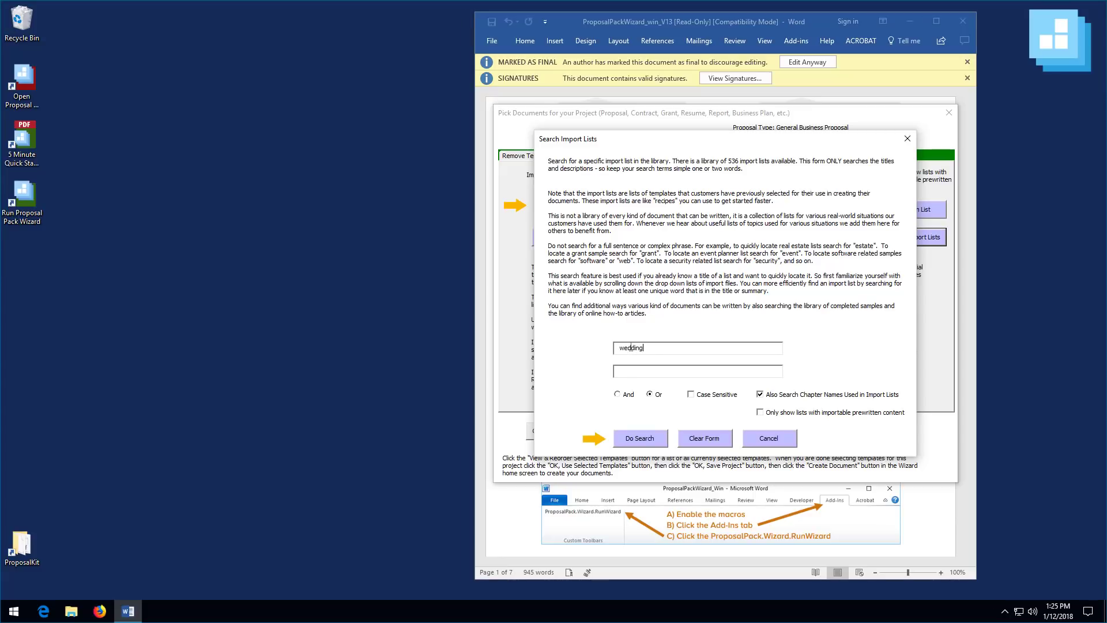
pyautogui.click(659, 441)
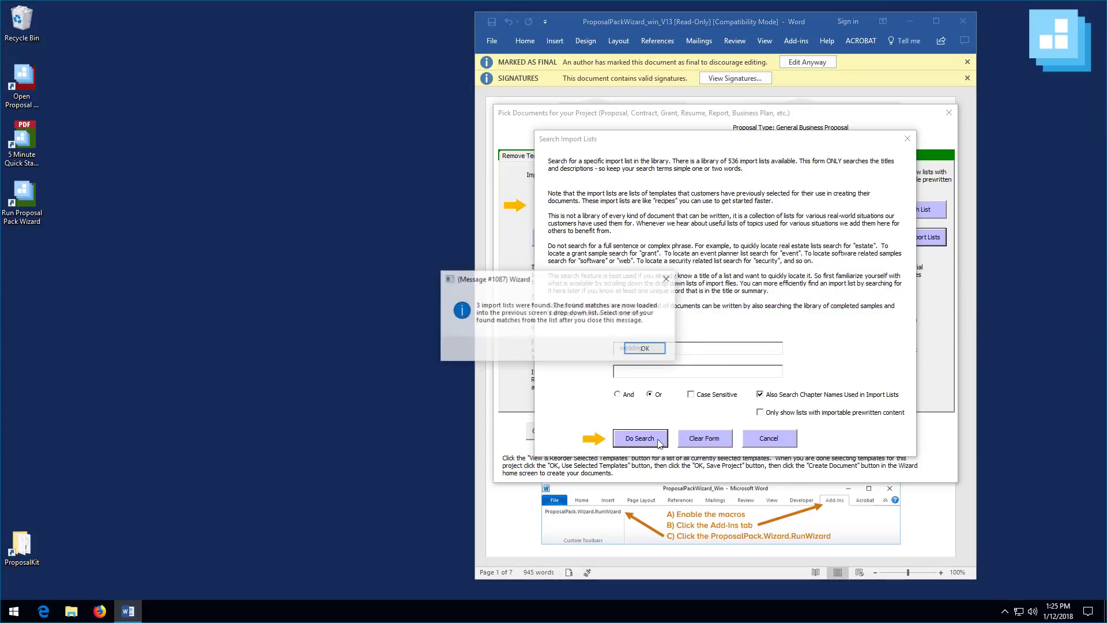
pyautogui.click(645, 354)
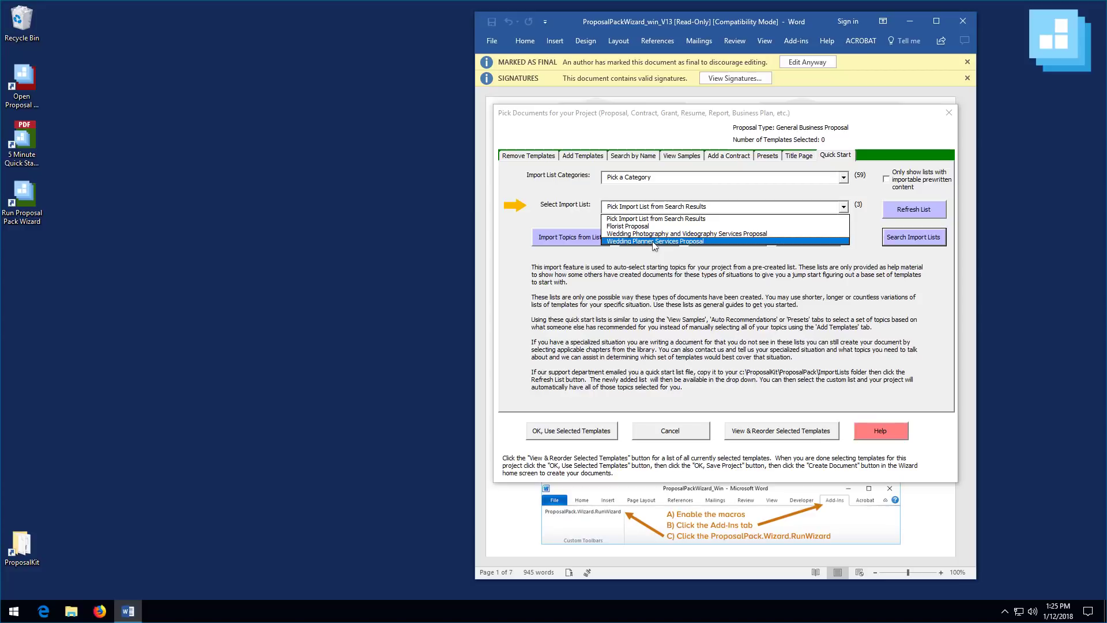
pyautogui.click(653, 243)
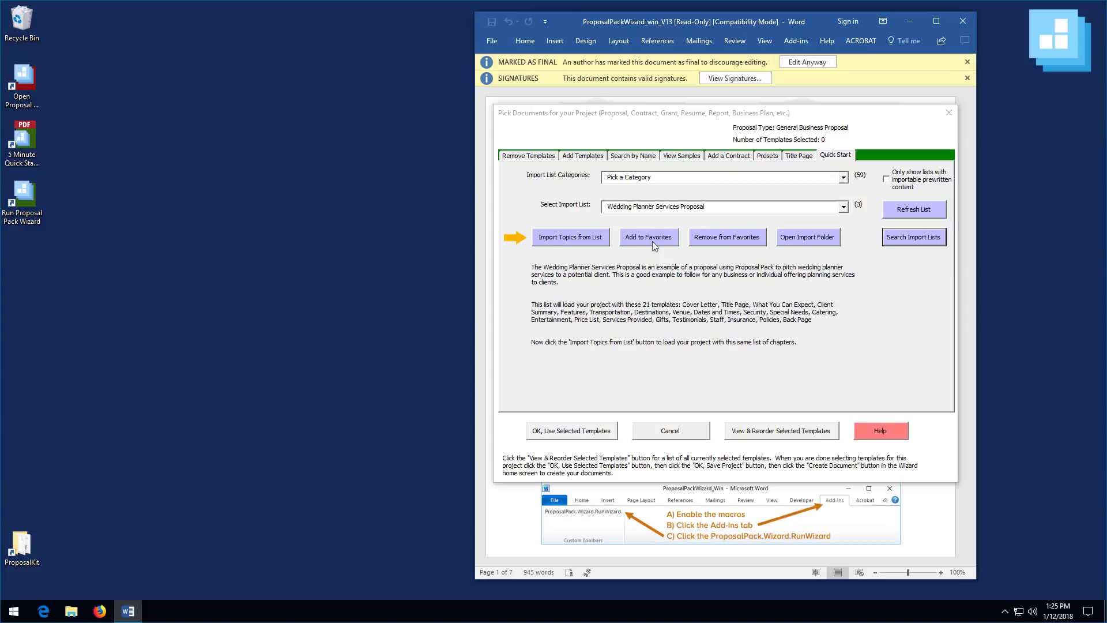
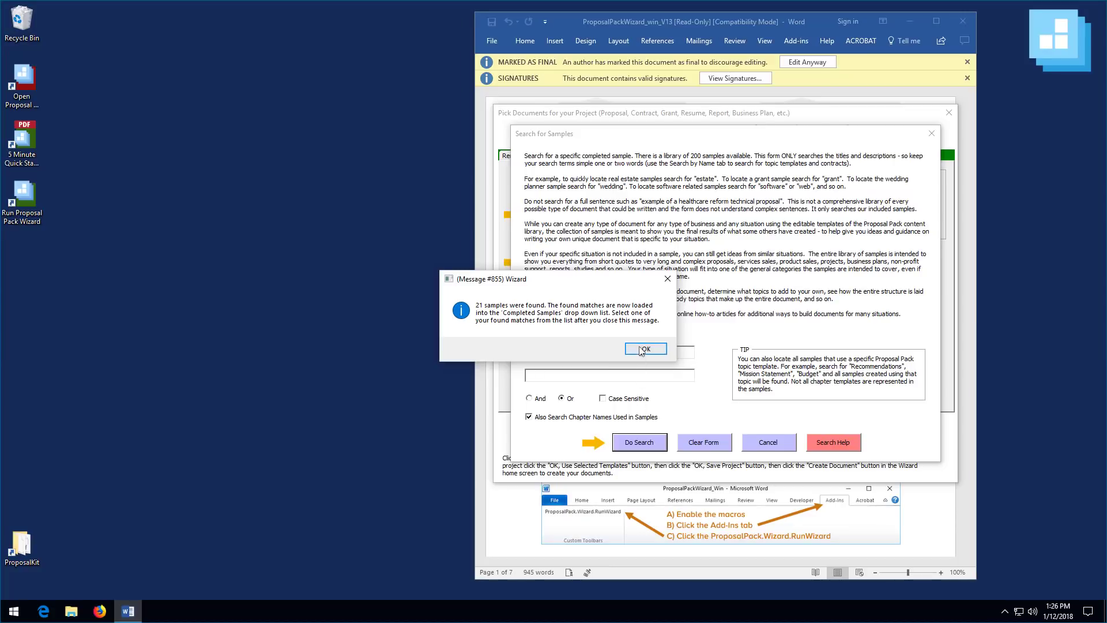
# Step: Select the Wedding Planner Services Sample Proposal from the found samples and open its PDF in a reduced window
pyautogui.click(645, 349)
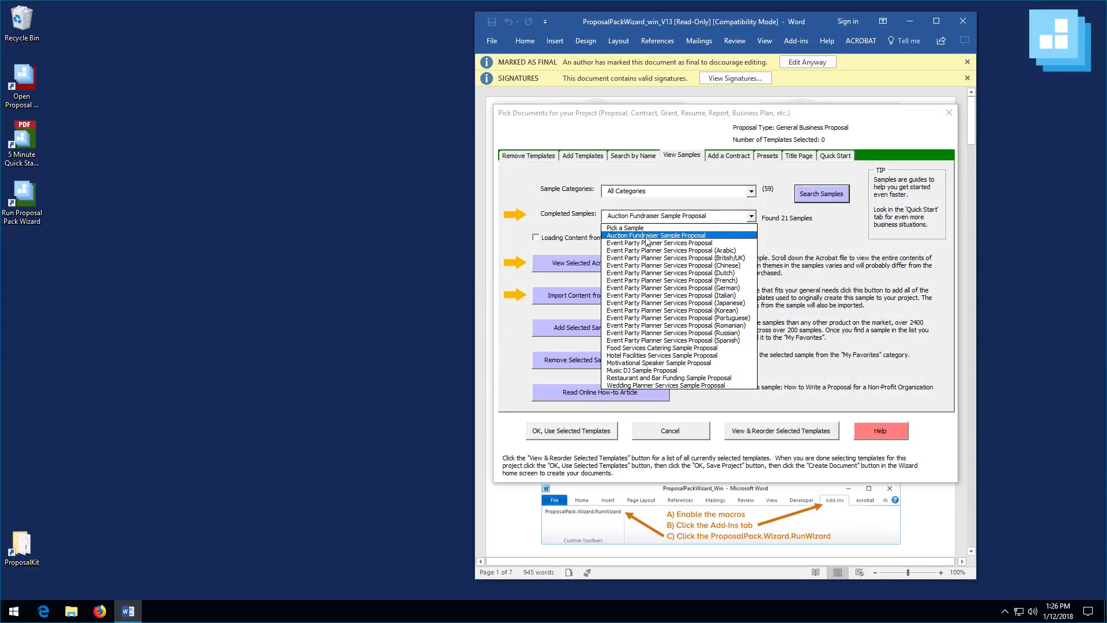
pyautogui.click(651, 387)
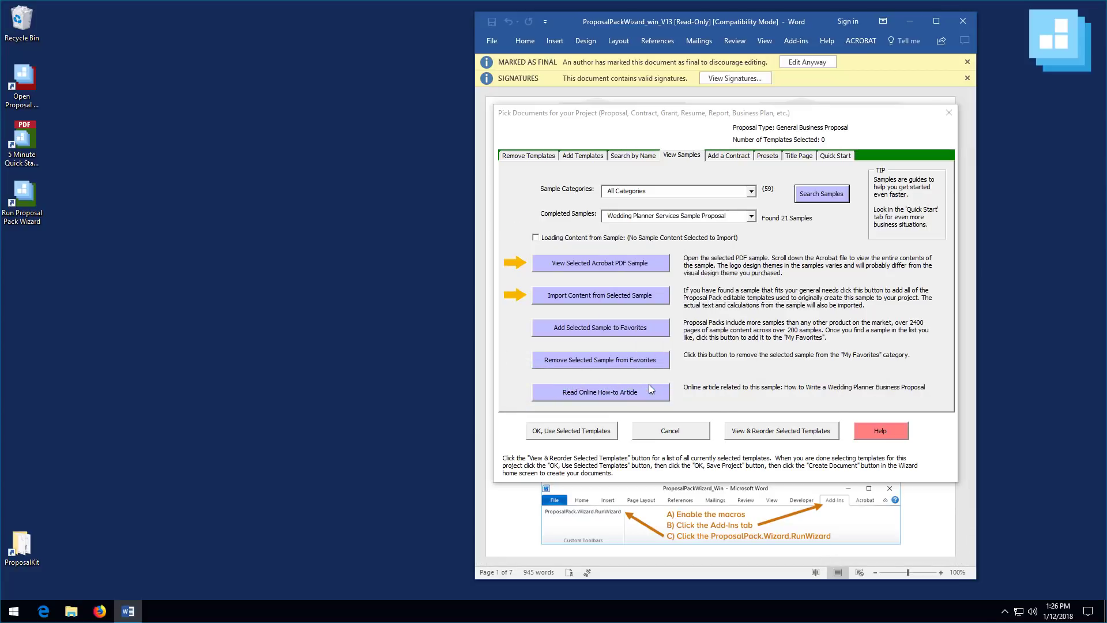
pyautogui.click(578, 265)
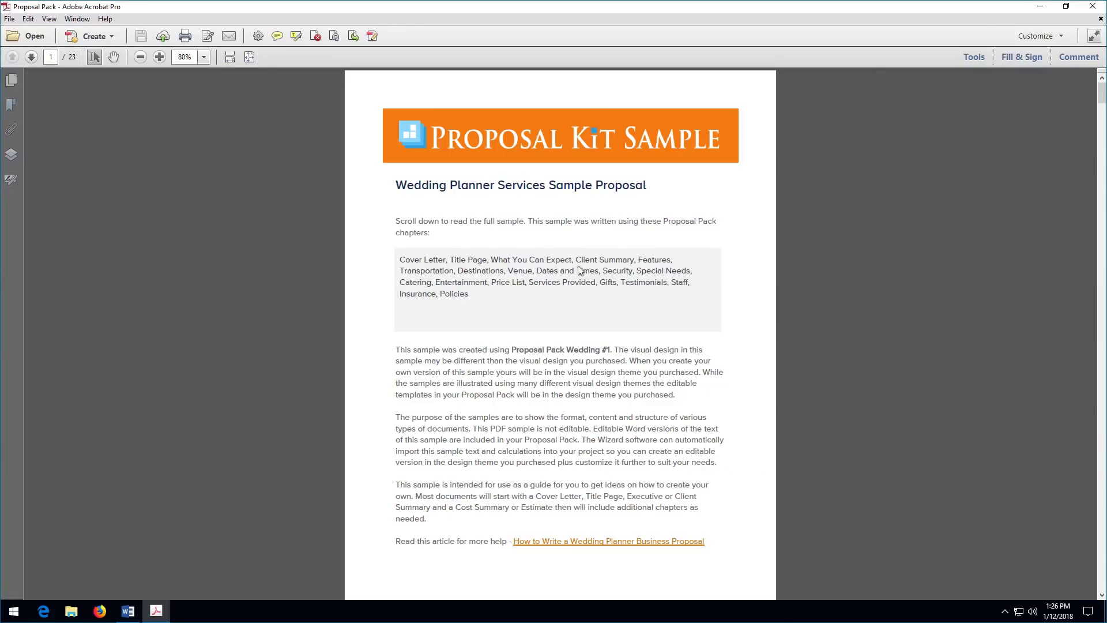
pyautogui.click(1066, 7)
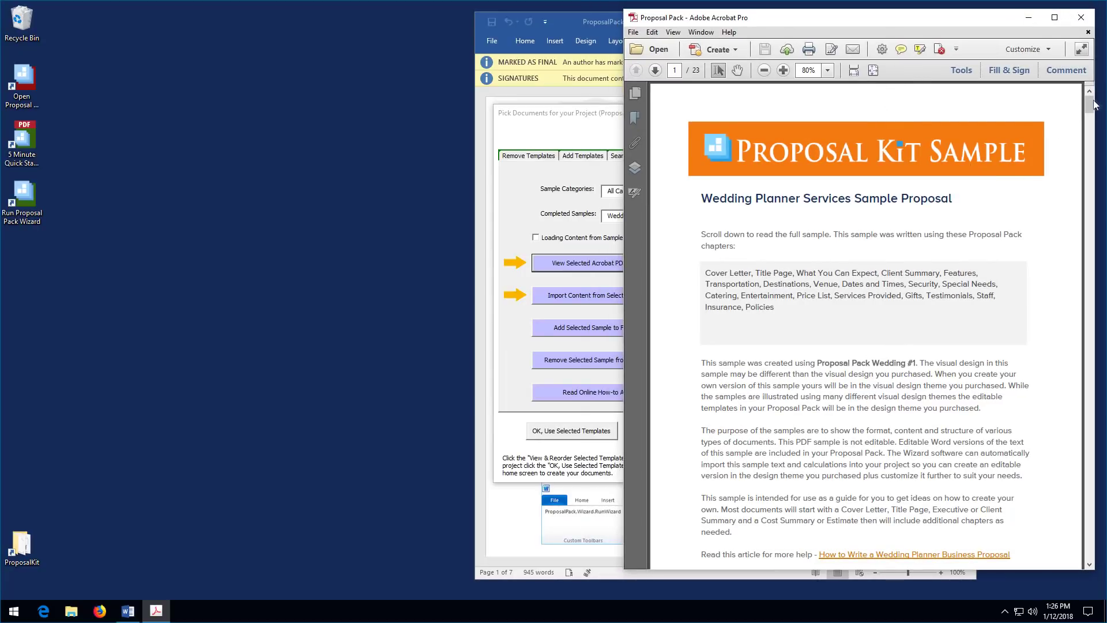
# Step: Review the sample PDF from its cover letter through the Venue chapter to the final pages, and close it
pyautogui.moveTo(1091, 109); pyautogui.dragTo(1091, 111)
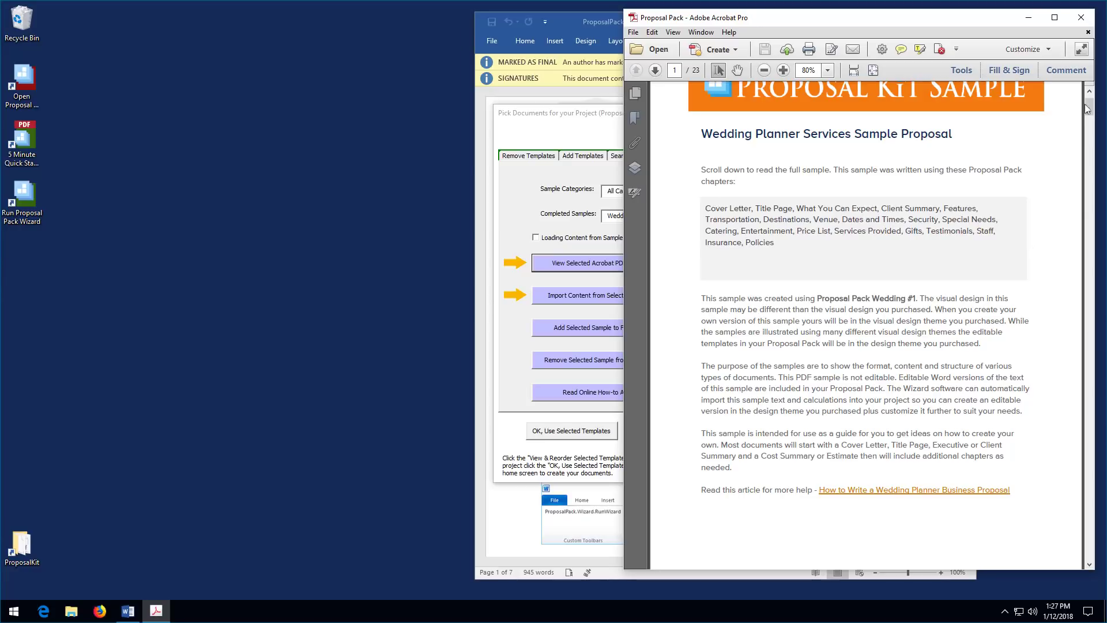
pyautogui.moveTo(1089, 110); pyautogui.dragTo(1089, 128)
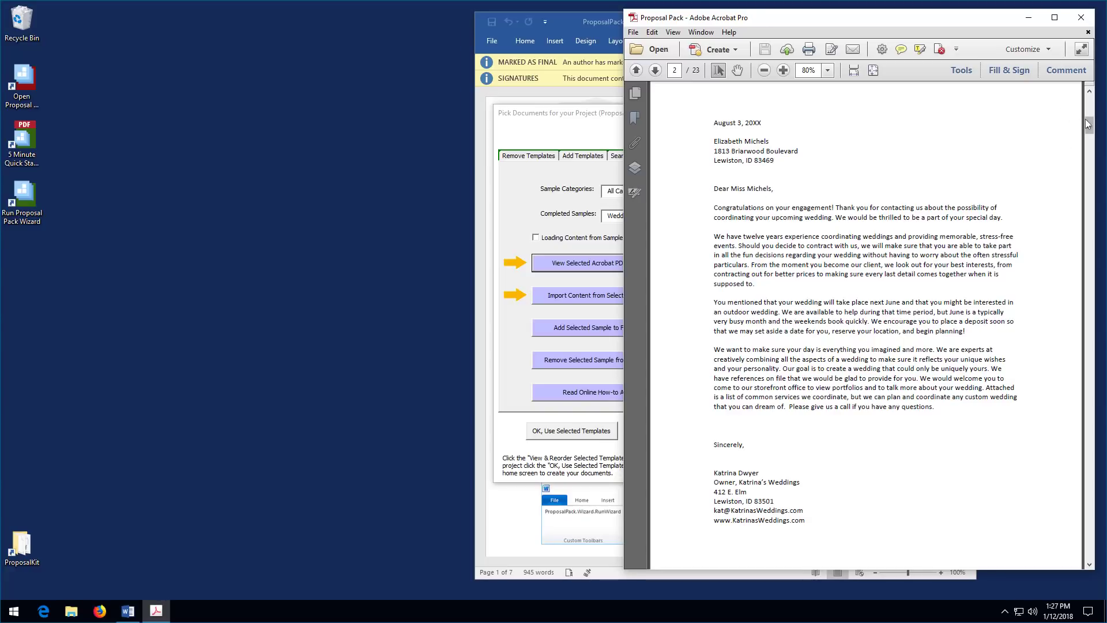
pyautogui.moveTo(1089, 126); pyautogui.dragTo(1087, 283)
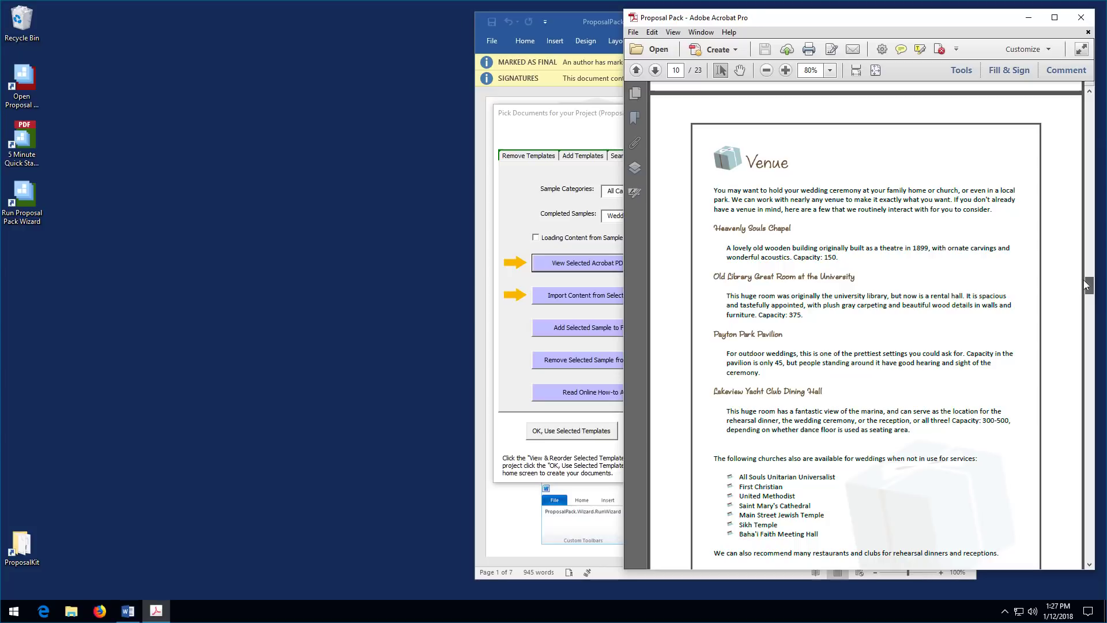
pyautogui.scroll(-1, 1086, 283)
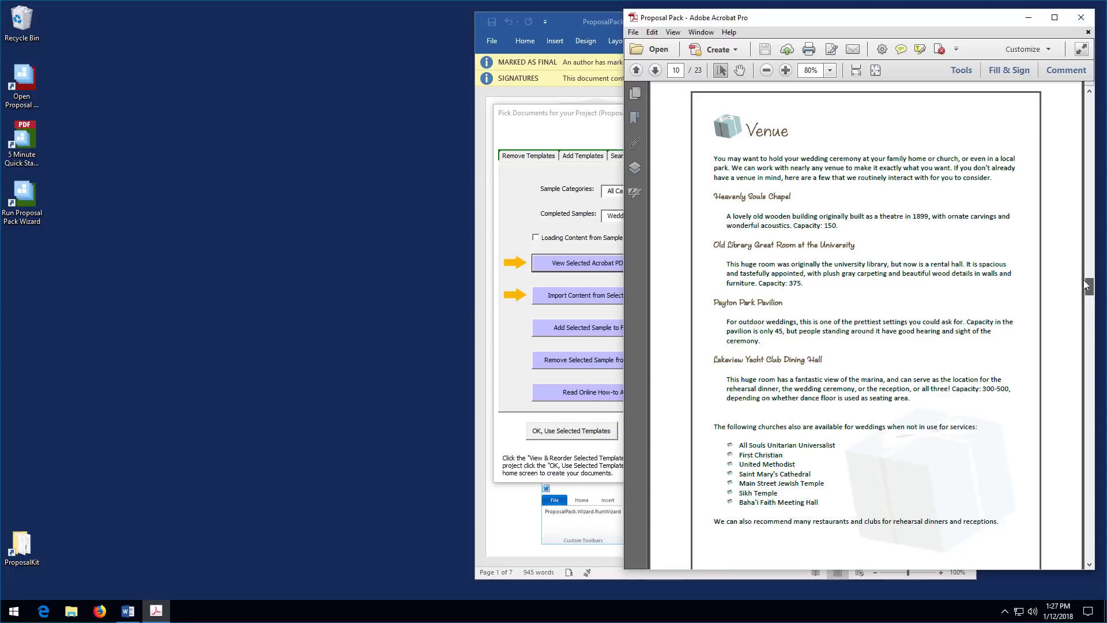
pyautogui.scroll(-1, 1086, 283)
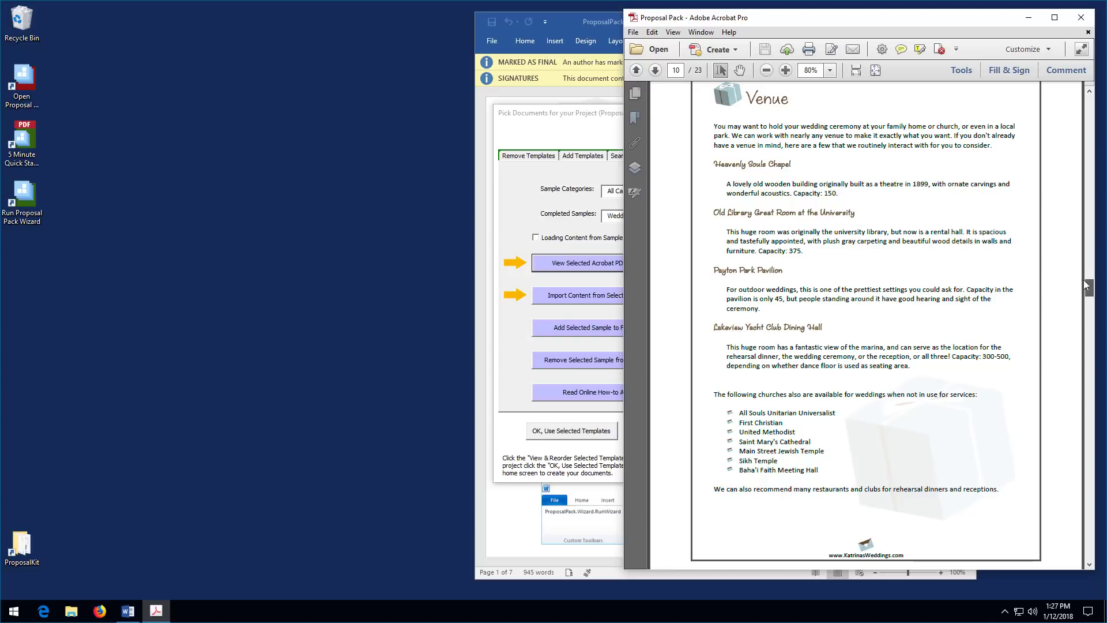
pyautogui.moveTo(1087, 285); pyautogui.dragTo(1088, 535)
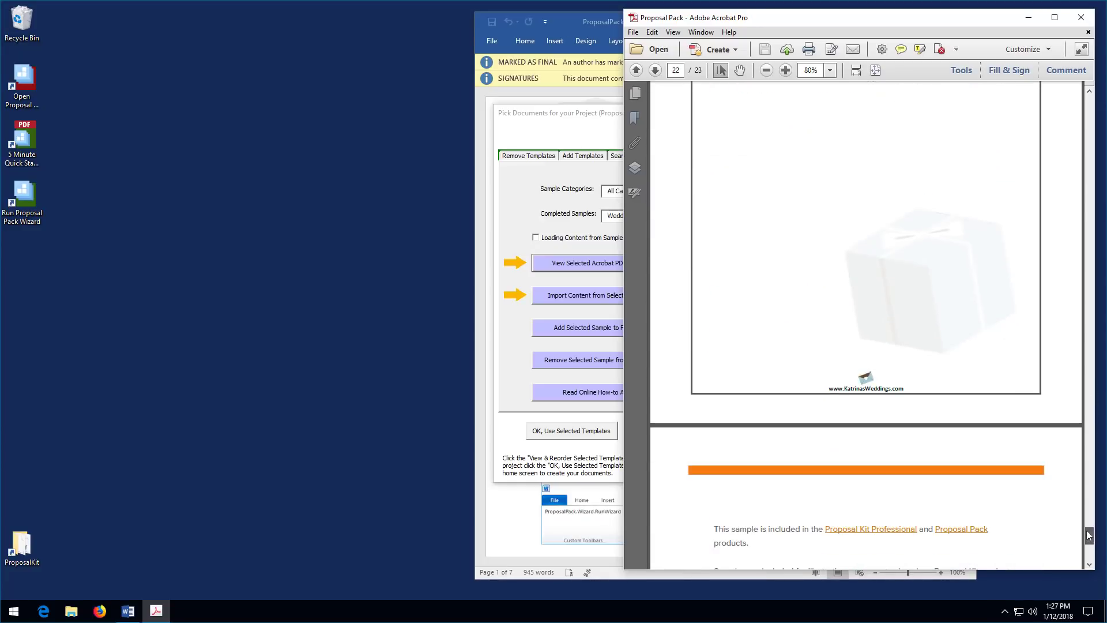
pyautogui.click(1079, 18)
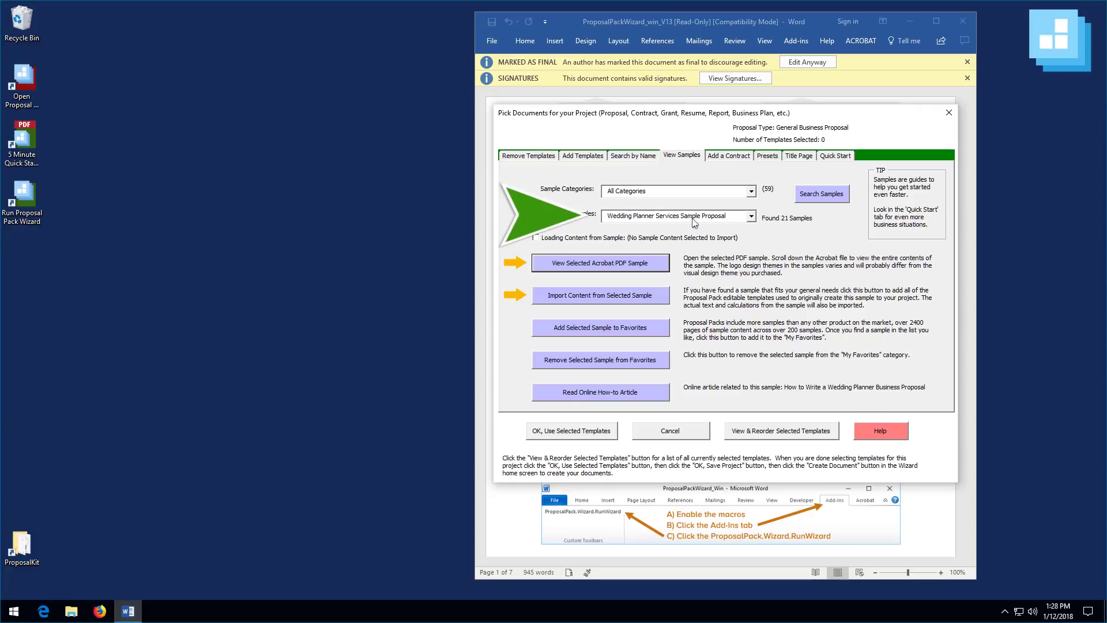
# Step: Import the selected sample's content into the project and accept the combined template list in its existing order
pyautogui.click(586, 298)
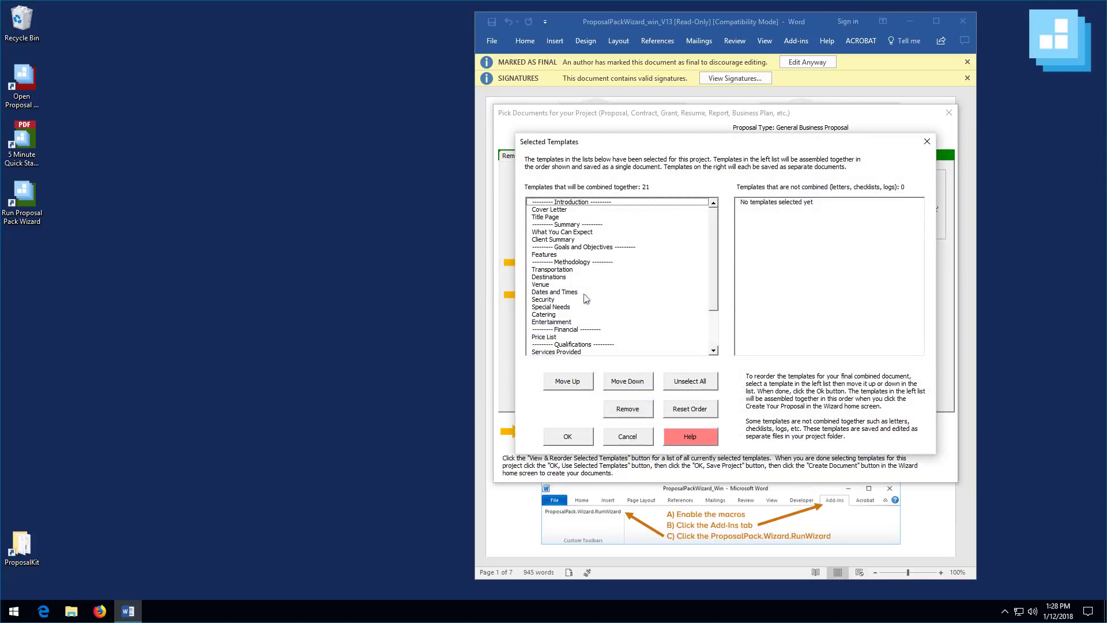
pyautogui.click(712, 226)
pyautogui.moveTo(712, 226)
pyautogui.mouseDown()
pyautogui.moveTo(713, 259)
pyautogui.moveTo(714, 220)
pyautogui.mouseUp()
pyautogui.moveTo(714, 272)
pyautogui.mouseDown()
pyautogui.moveTo(714, 323)
pyautogui.moveTo(715, 245)
pyautogui.moveTo(715, 287)
pyautogui.mouseUp()
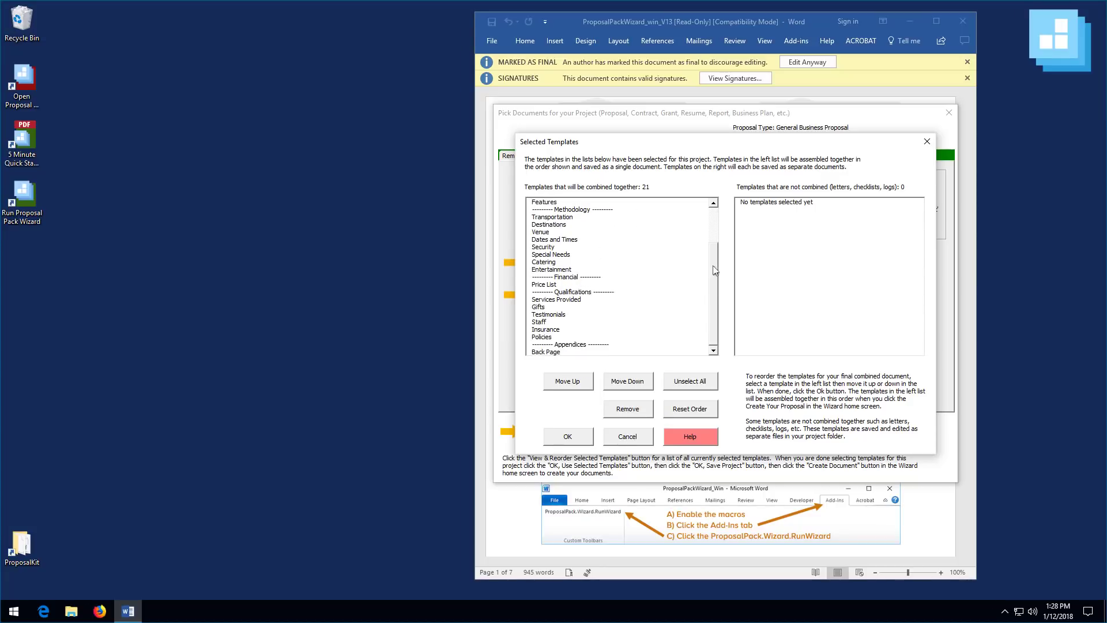
pyautogui.moveTo(715, 270)
pyautogui.mouseDown()
pyautogui.moveTo(714, 230)
pyautogui.moveTo(708, 261)
pyautogui.mouseUp()
pyautogui.moveTo(714, 274); pyautogui.dragTo(717, 245)
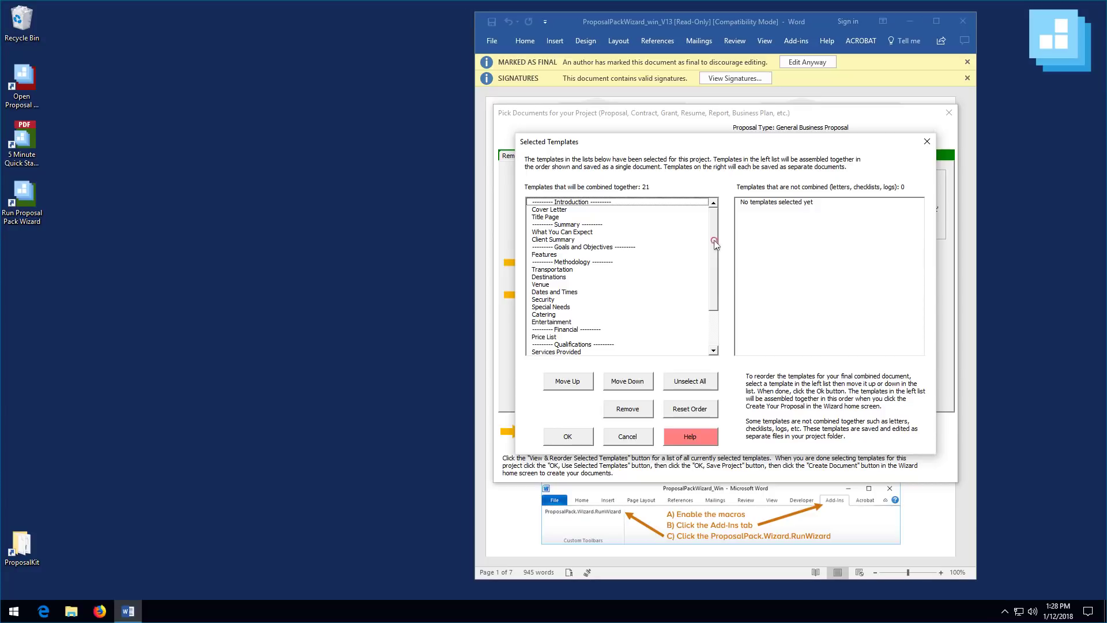
pyautogui.moveTo(714, 240); pyautogui.dragTo(715, 284)
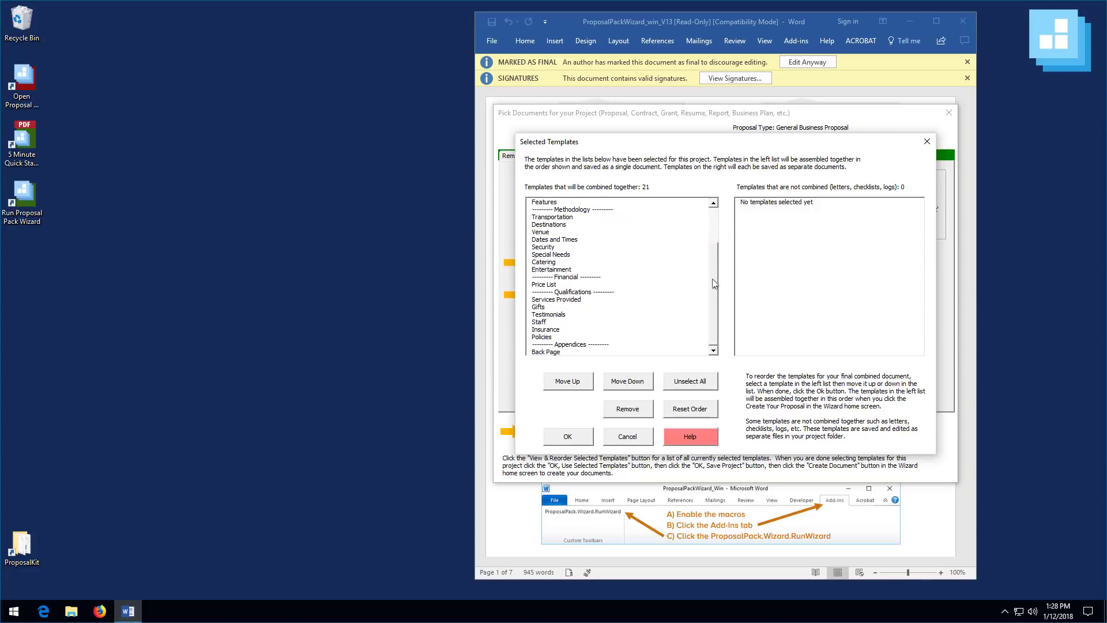
pyautogui.click(568, 437)
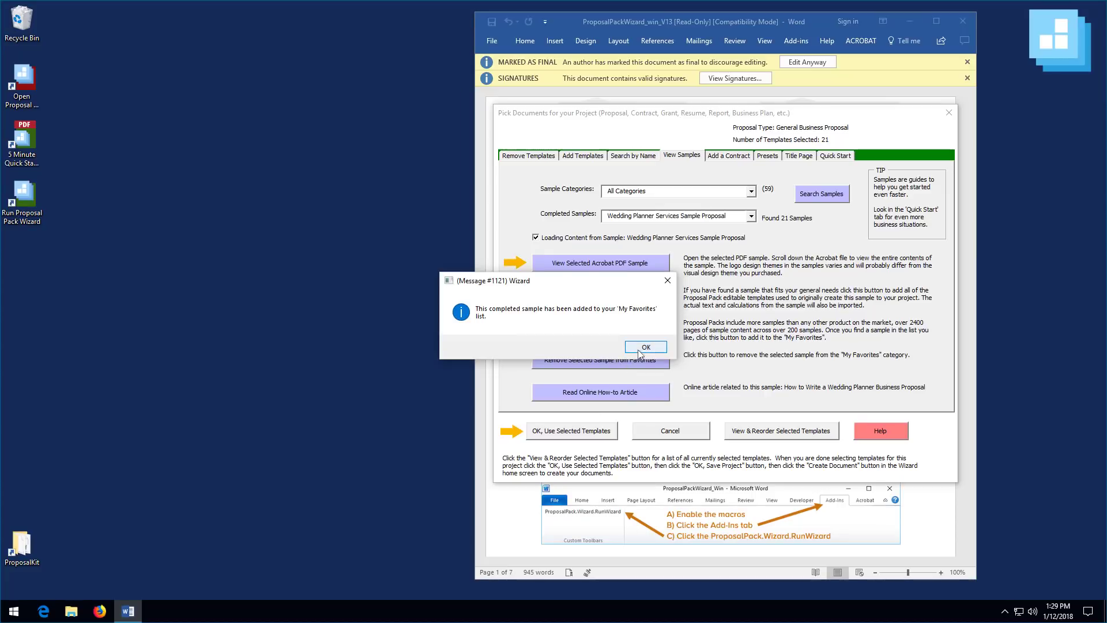
pyautogui.click(639, 349)
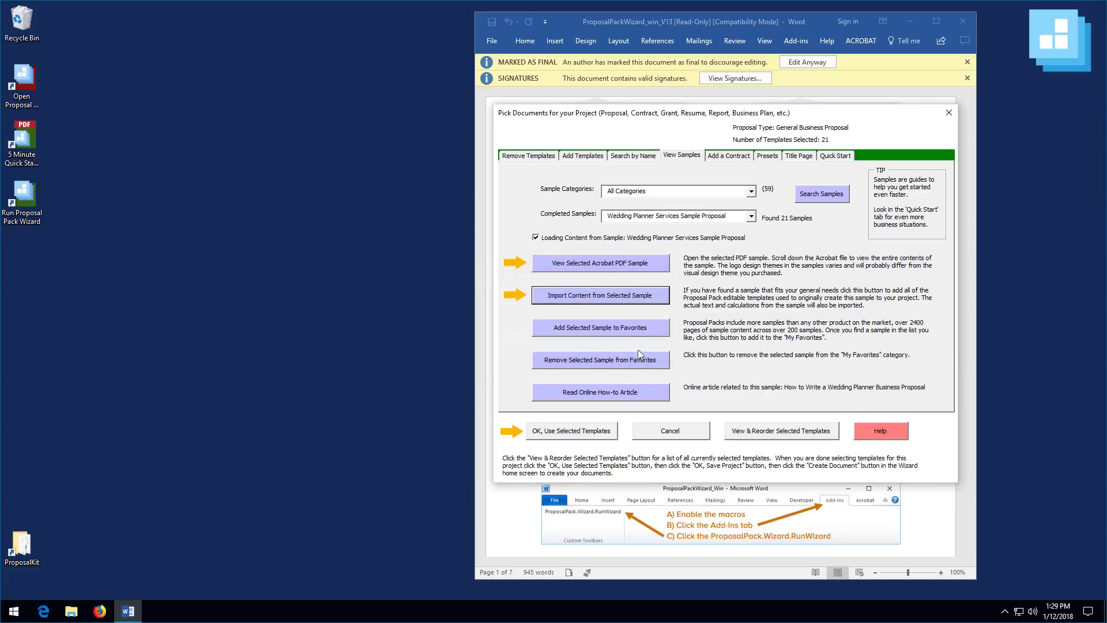
# Step: Add the Work Order (With Deposit) template from the Top 40 Most Common Topics and accept the project's template selection
pyautogui.click(541, 161)
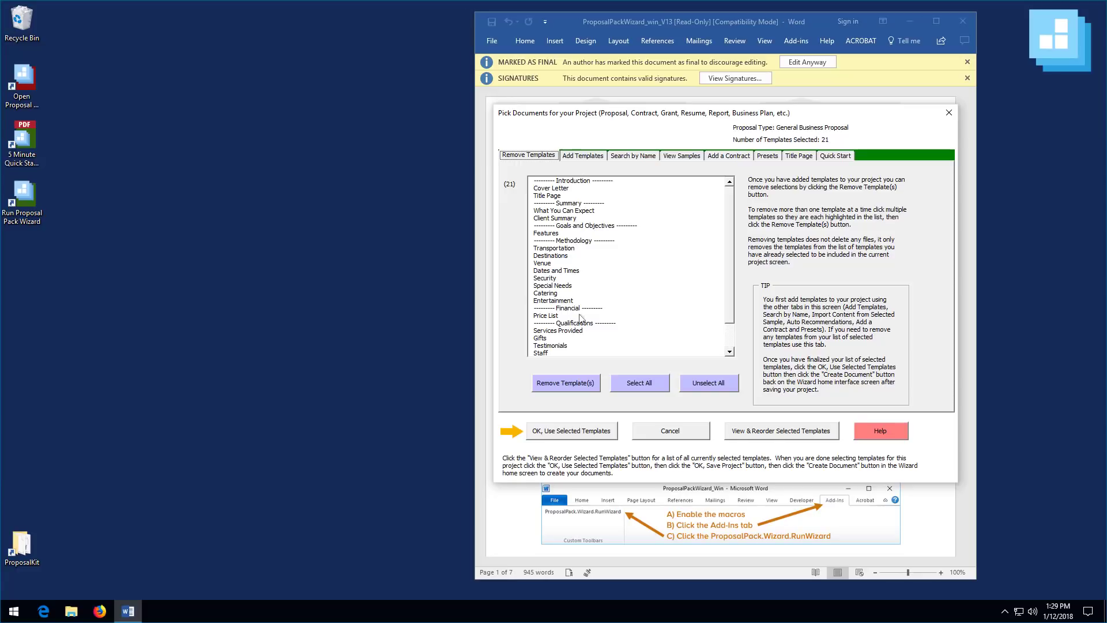
pyautogui.click(582, 156)
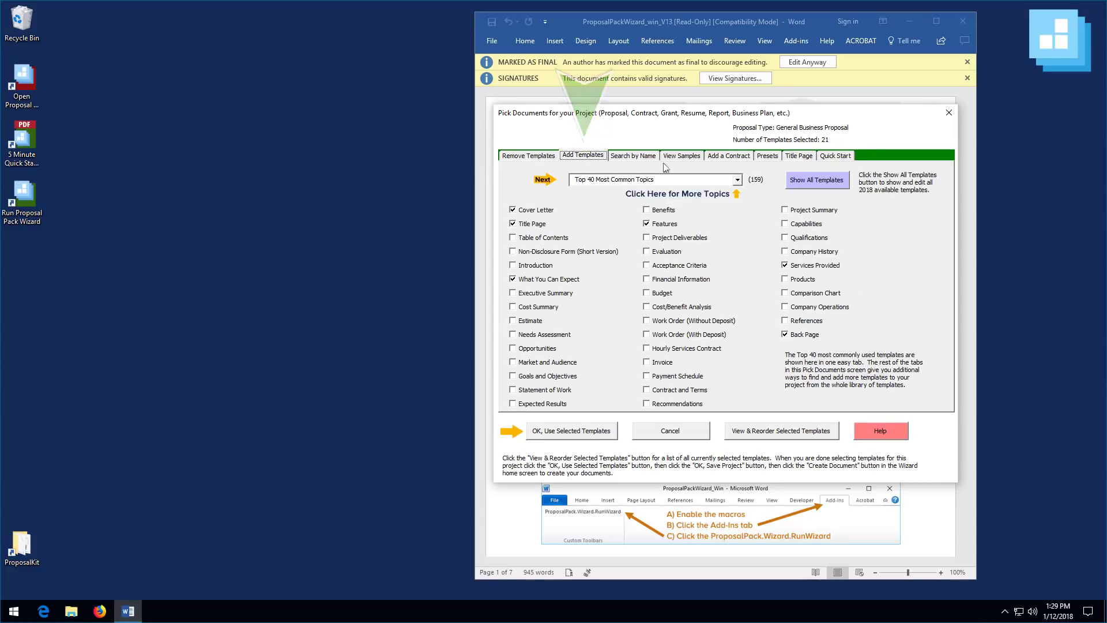
pyautogui.click(736, 180)
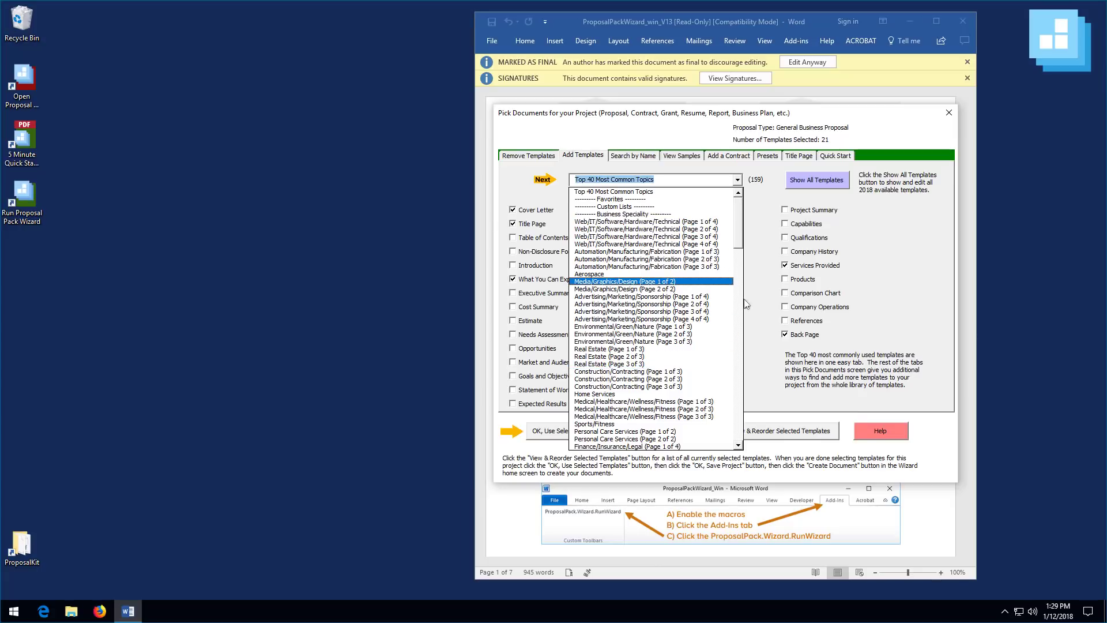
pyautogui.moveTo(738, 232); pyautogui.dragTo(742, 389)
pyautogui.click(755, 332)
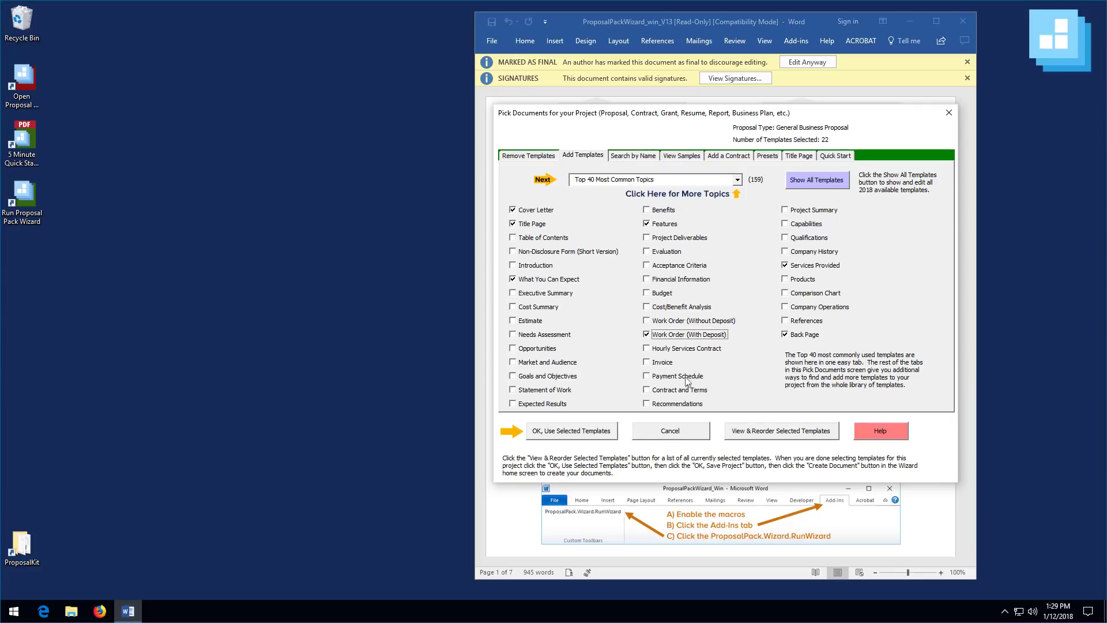
pyautogui.click(552, 435)
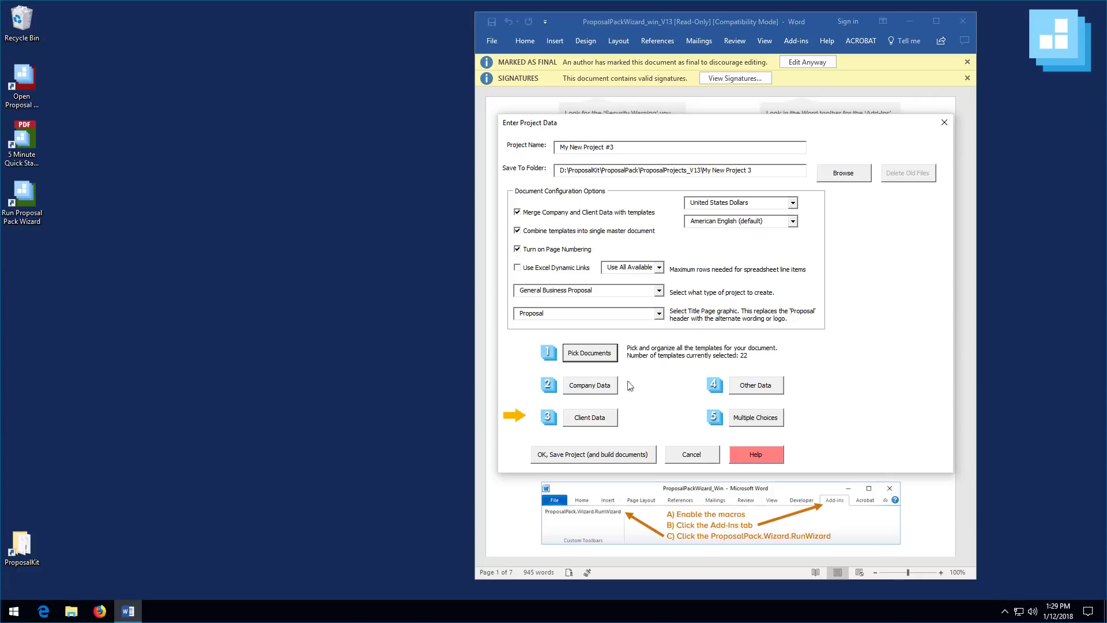
# Step: Set the proposal title in the client data to "Wedding Planner Services", keeping the other default client details
pyautogui.click(599, 421)
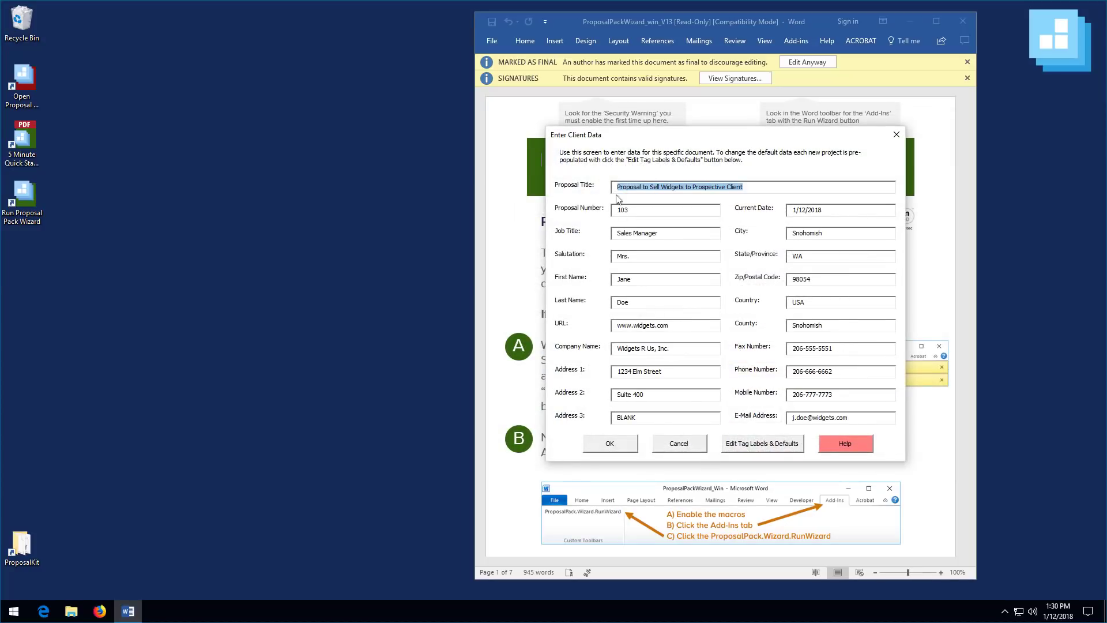
pyautogui.write('Wedding Planner Services')
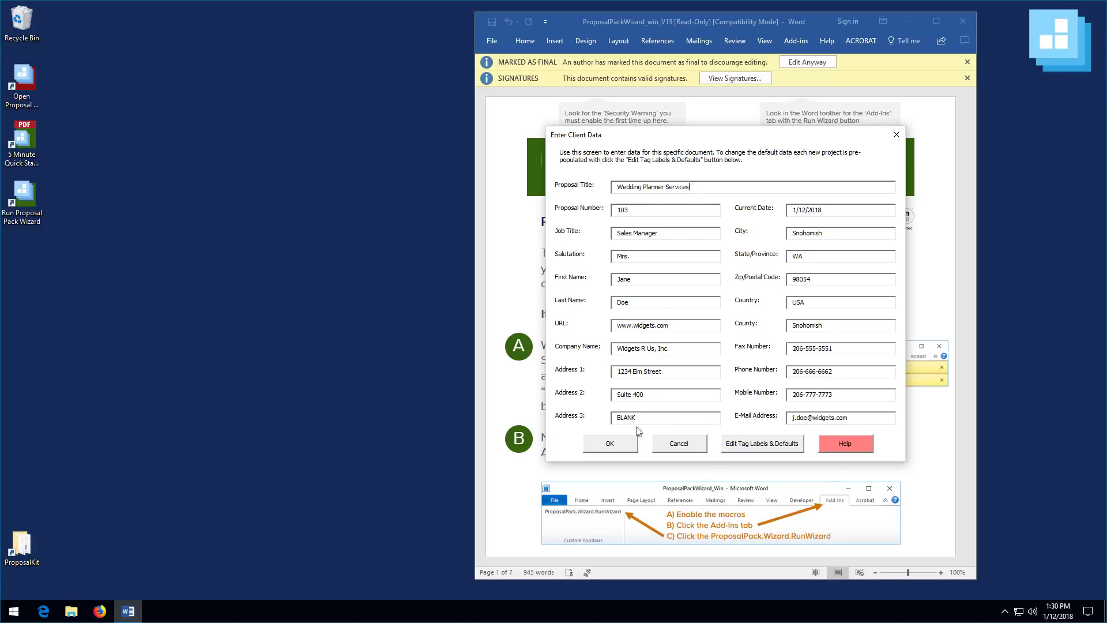
pyautogui.click(623, 445)
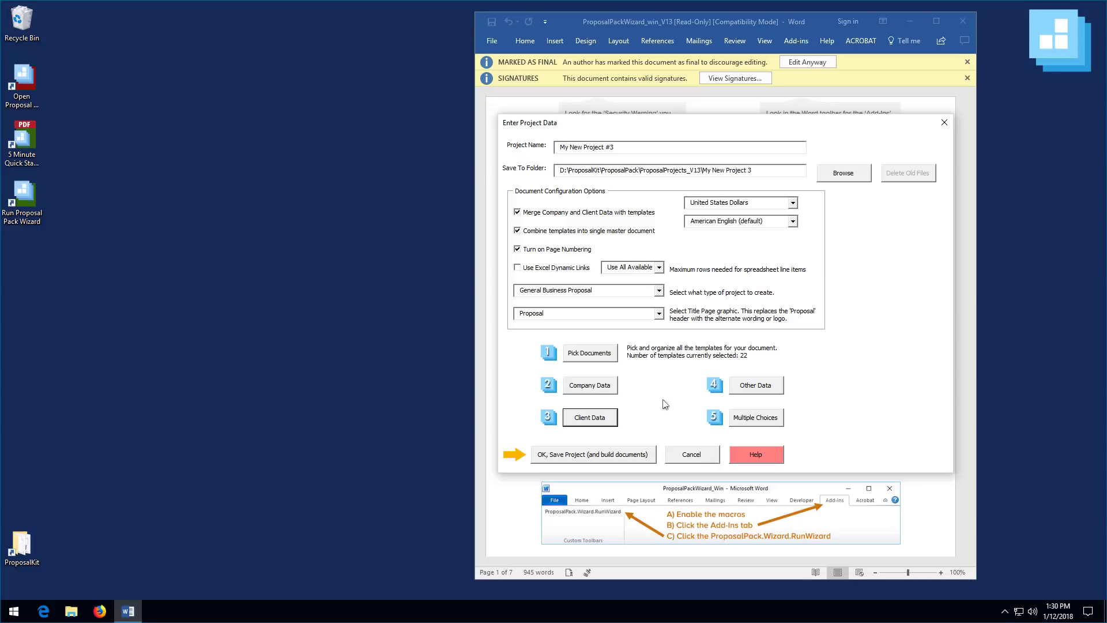
# Step: Save the project, build its documents, and open the generated proposal for editing
pyautogui.click(575, 456)
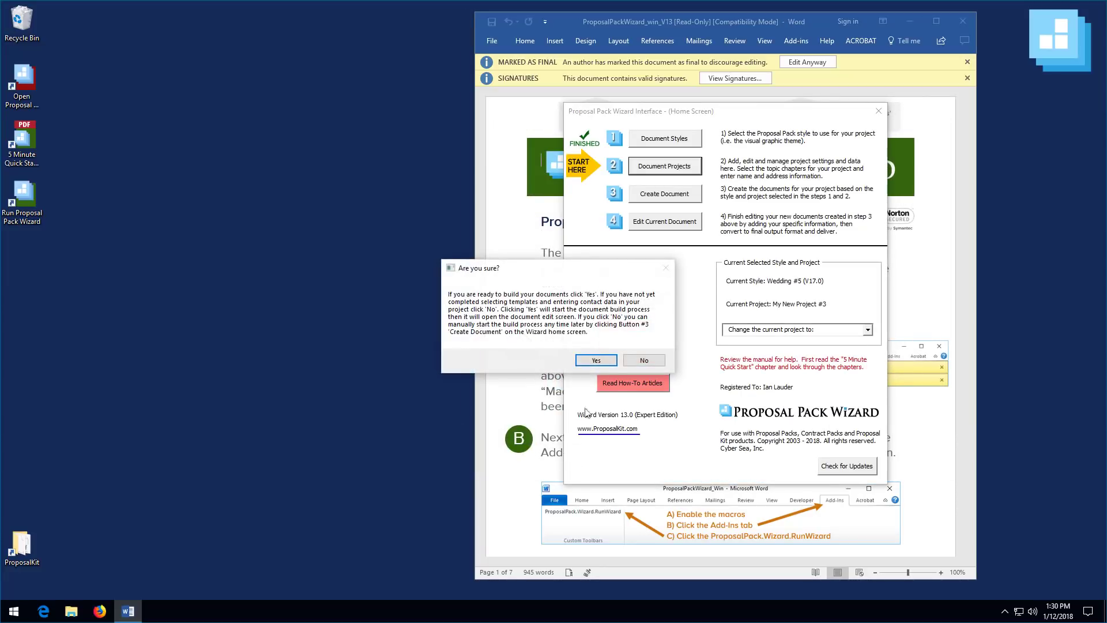
pyautogui.click(594, 361)
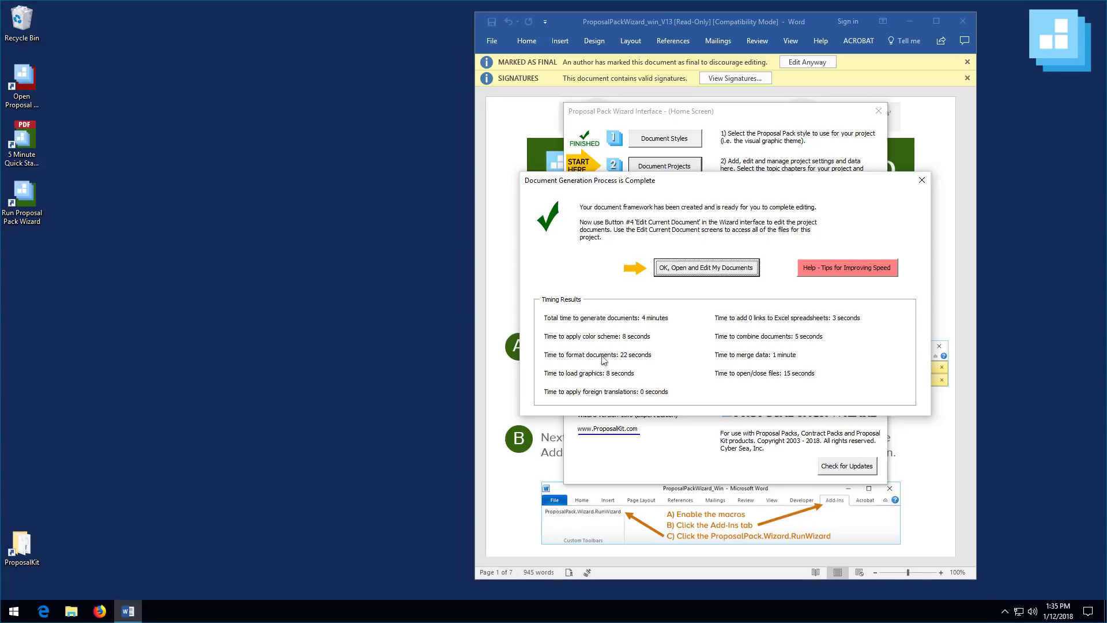
pyautogui.click(691, 273)
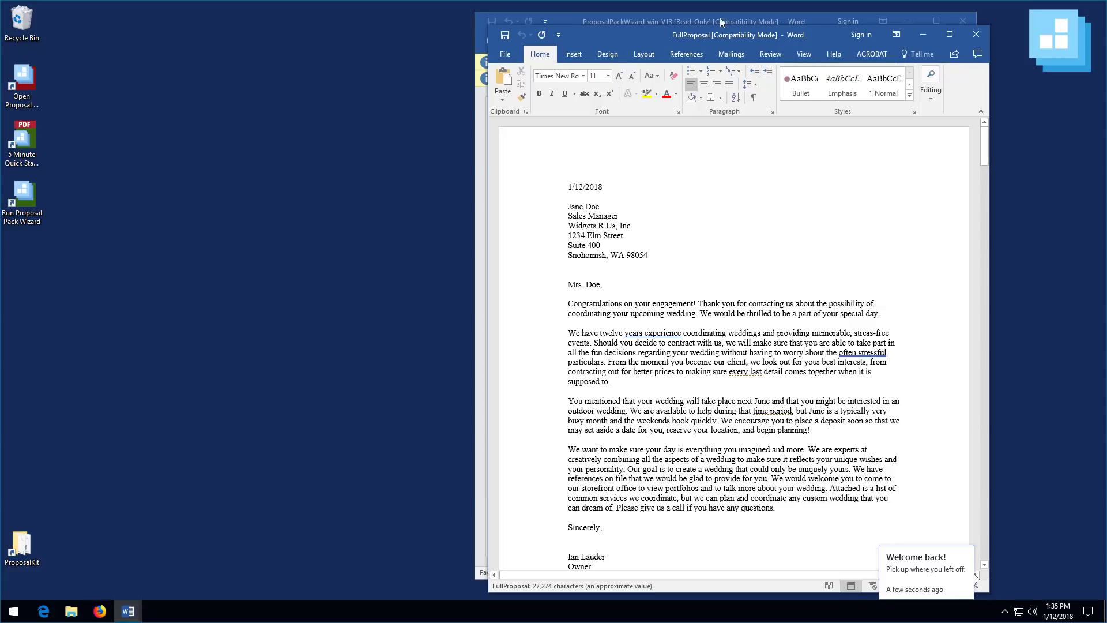
# Step: Review the generated FullProposal document from the cover letter to the Work Order page, and return to the What You Can Expect chapter
pyautogui.moveTo(730, 30); pyautogui.dragTo(337, 18)
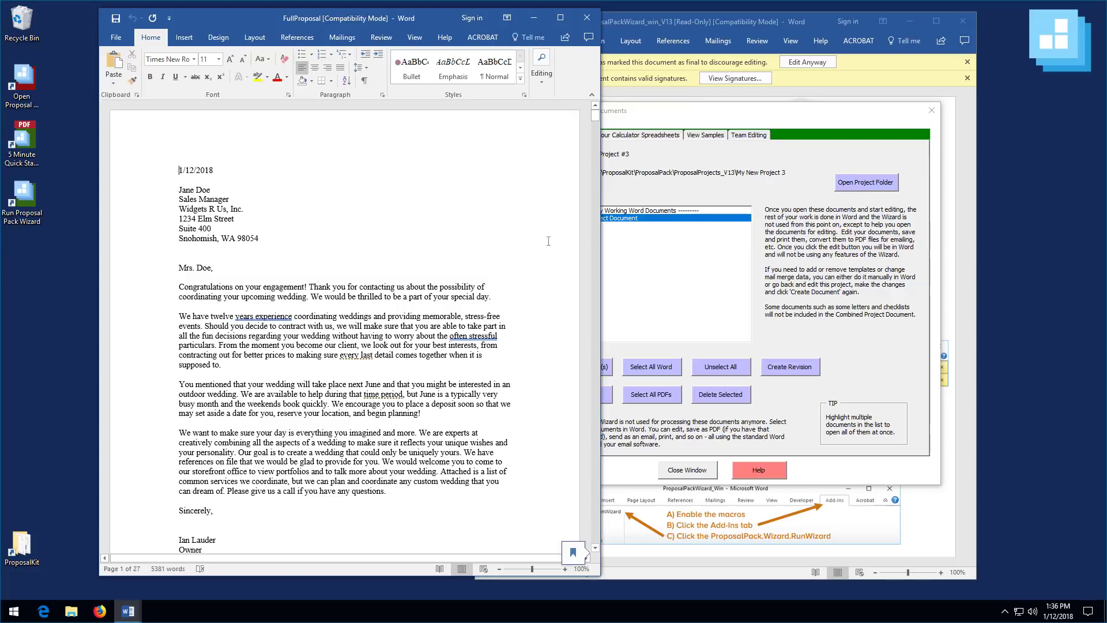
pyautogui.moveTo(594, 116); pyautogui.dragTo(595, 138)
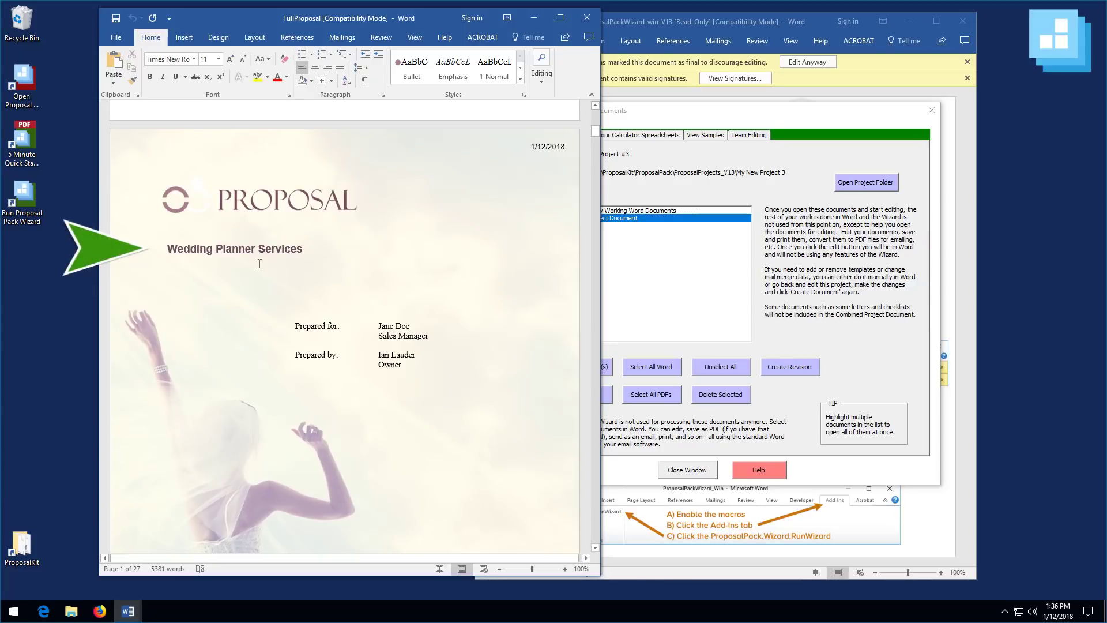
pyautogui.moveTo(595, 132); pyautogui.dragTo(593, 146)
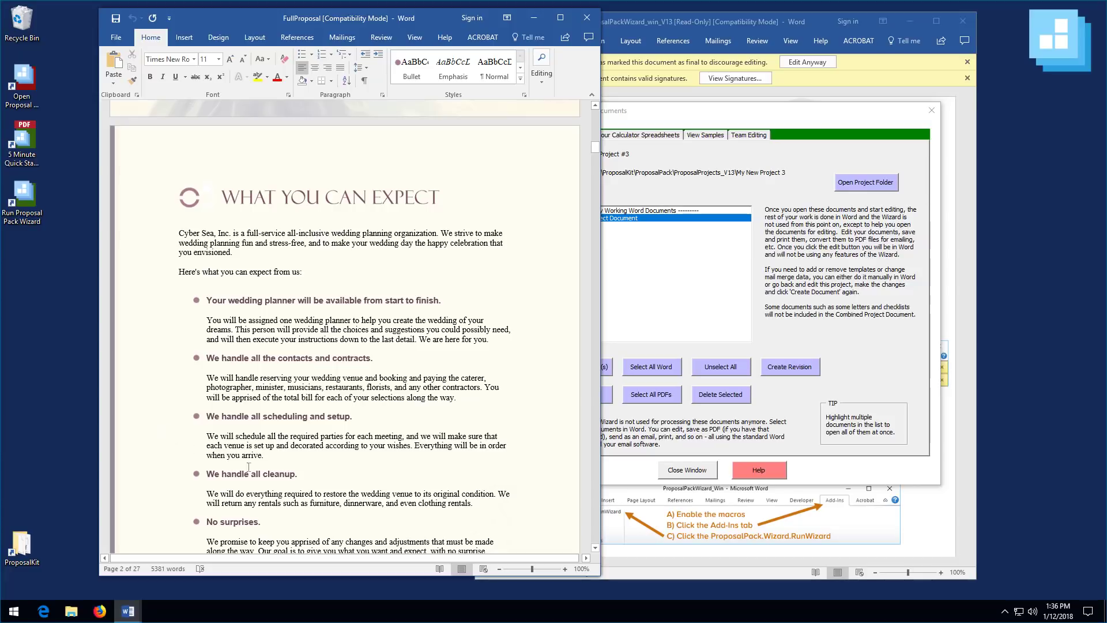
pyautogui.click(345, 320)
pyautogui.moveTo(595, 151); pyautogui.dragTo(594, 167)
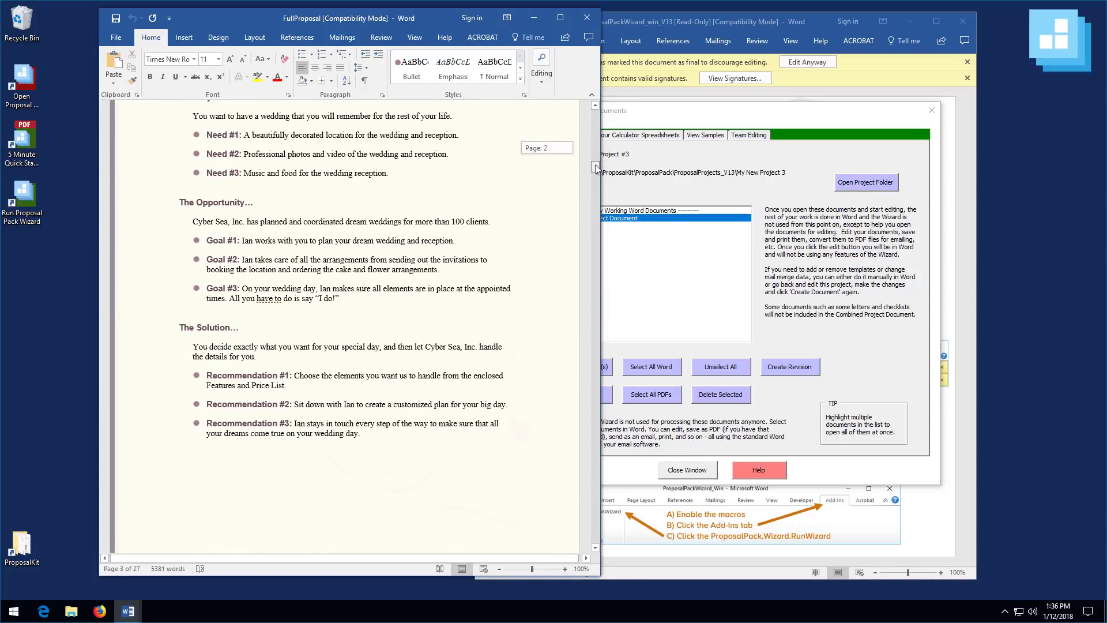
pyautogui.scroll(-3, 425, 268)
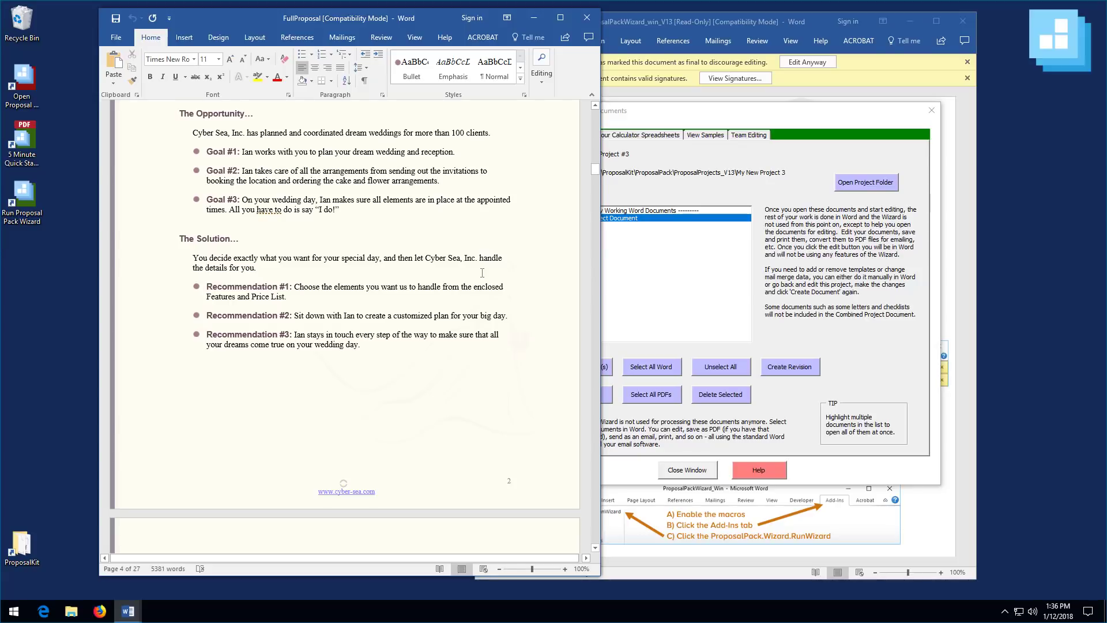
pyautogui.moveTo(592, 172); pyautogui.dragTo(581, 390)
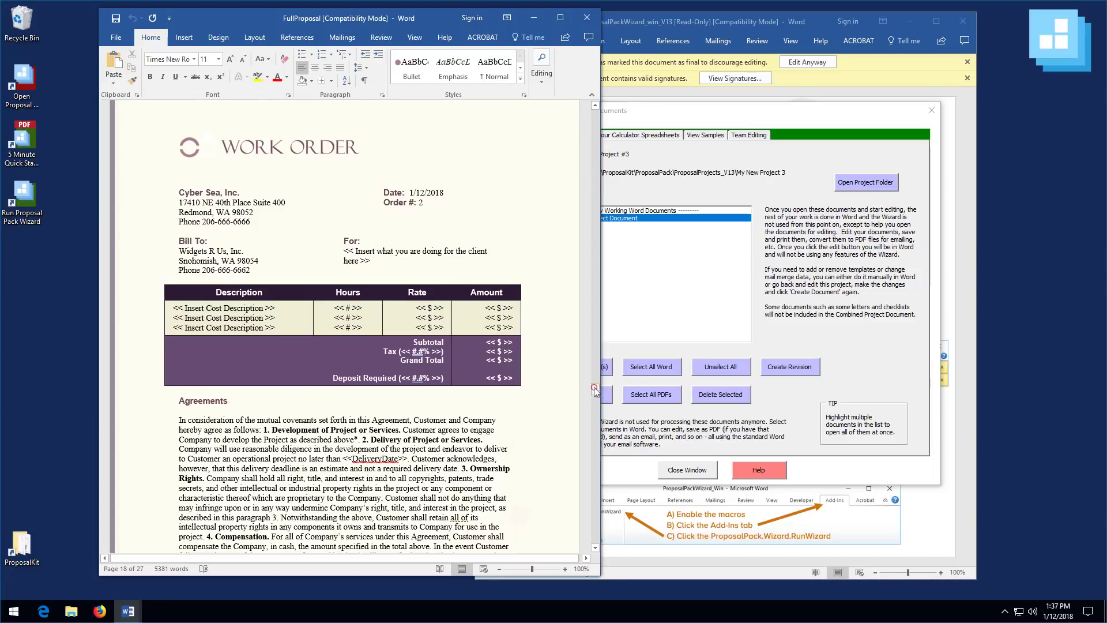
pyautogui.moveTo(595, 390); pyautogui.dragTo(607, 153)
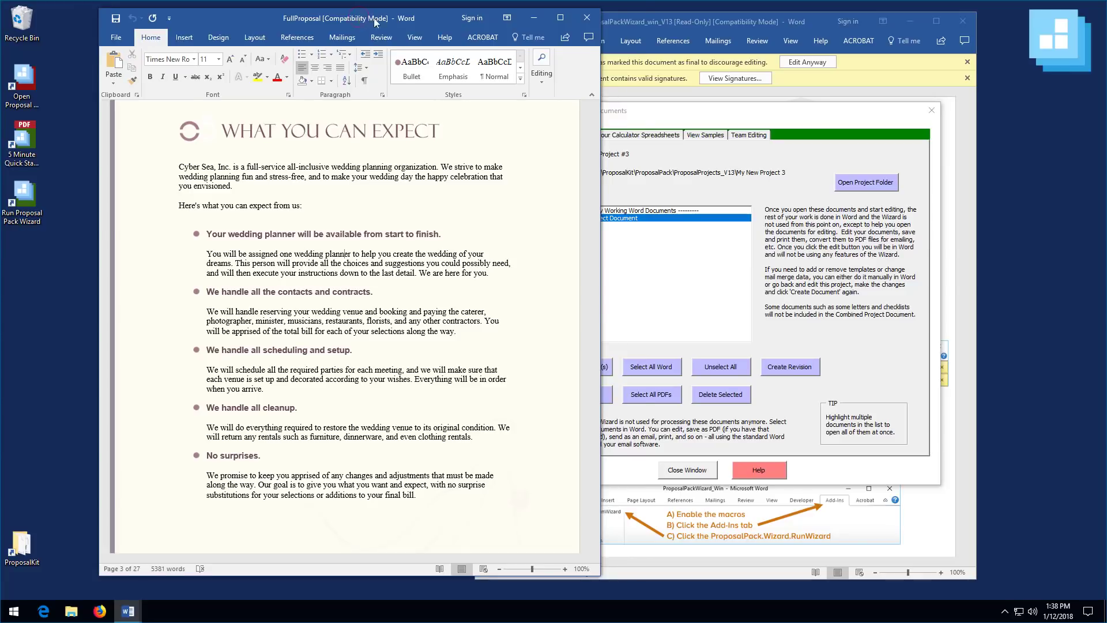
# Step: Review the FullProposal document from the Client Summary chapter to the back cover, return to the cover letter, and close the document
pyautogui.moveTo(374, 19); pyautogui.dragTo(448, 24)
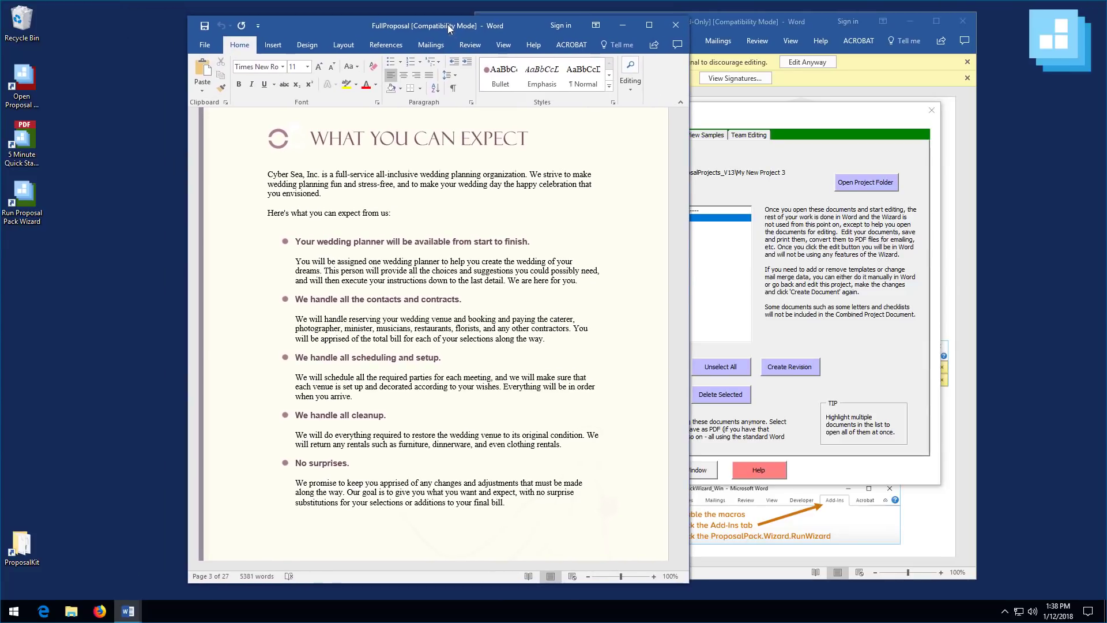
pyautogui.moveTo(683, 152); pyautogui.dragTo(686, 178)
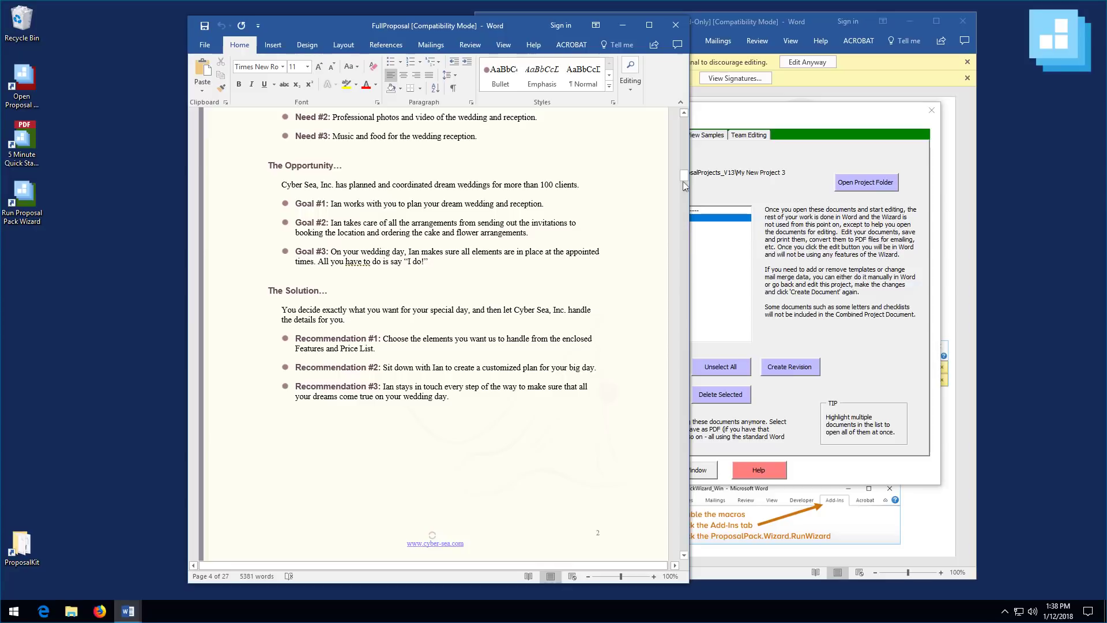
pyautogui.moveTo(682, 178)
pyautogui.mouseDown()
pyautogui.moveTo(691, 127)
pyautogui.moveTo(686, 173)
pyautogui.mouseUp()
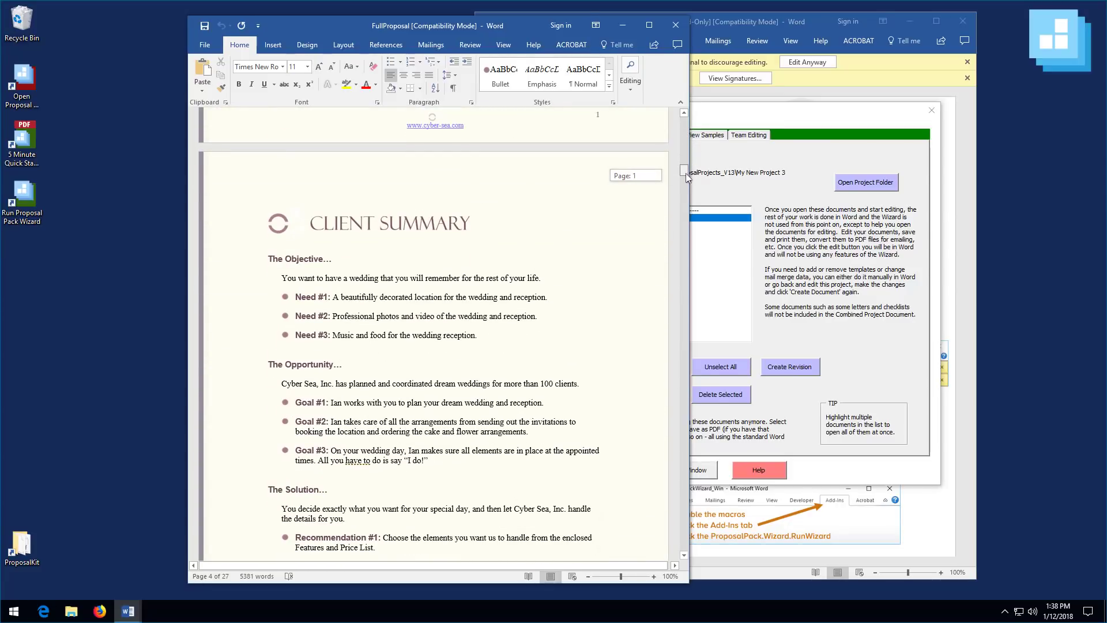
pyautogui.scroll(-1, 686, 173)
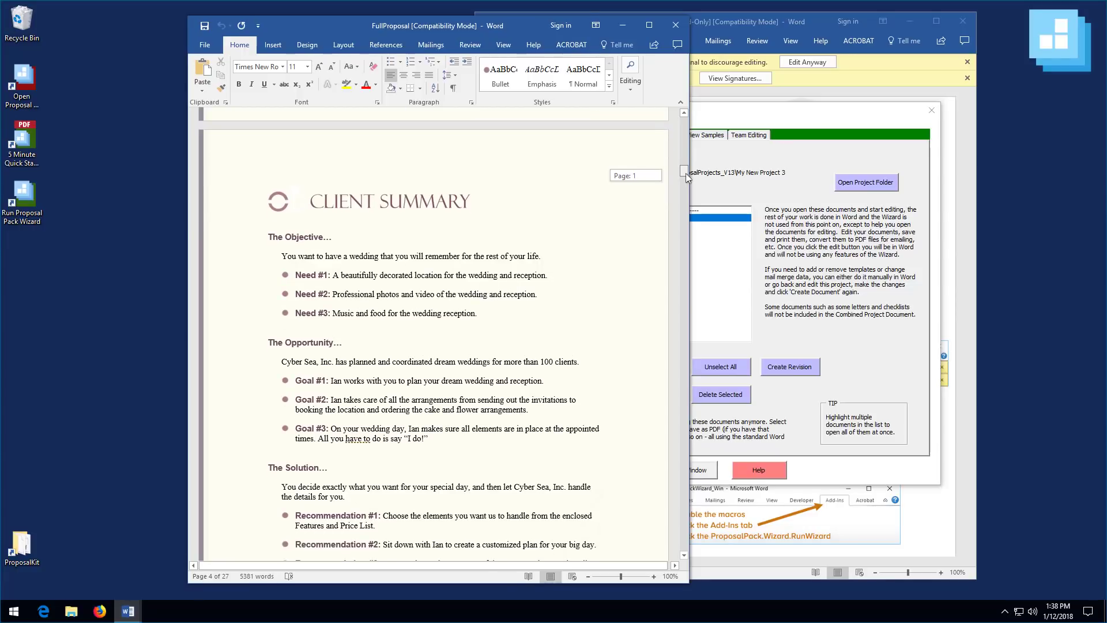
pyautogui.scroll(-2, 686, 173)
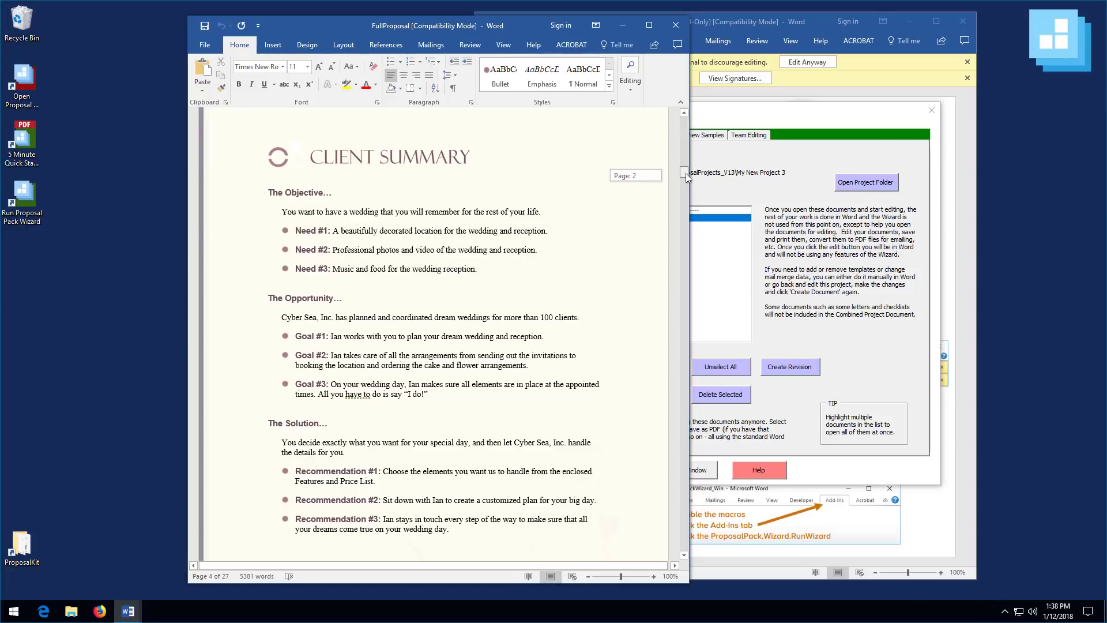
pyautogui.moveTo(686, 173); pyautogui.dragTo(669, 555)
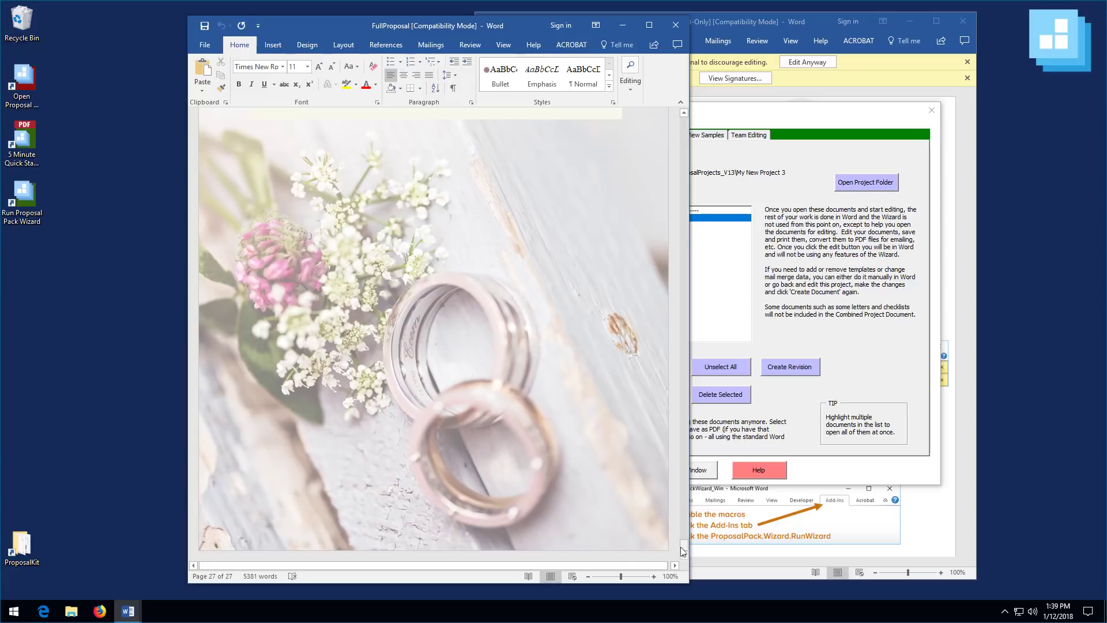
pyautogui.moveTo(682, 551); pyautogui.dragTo(692, 117)
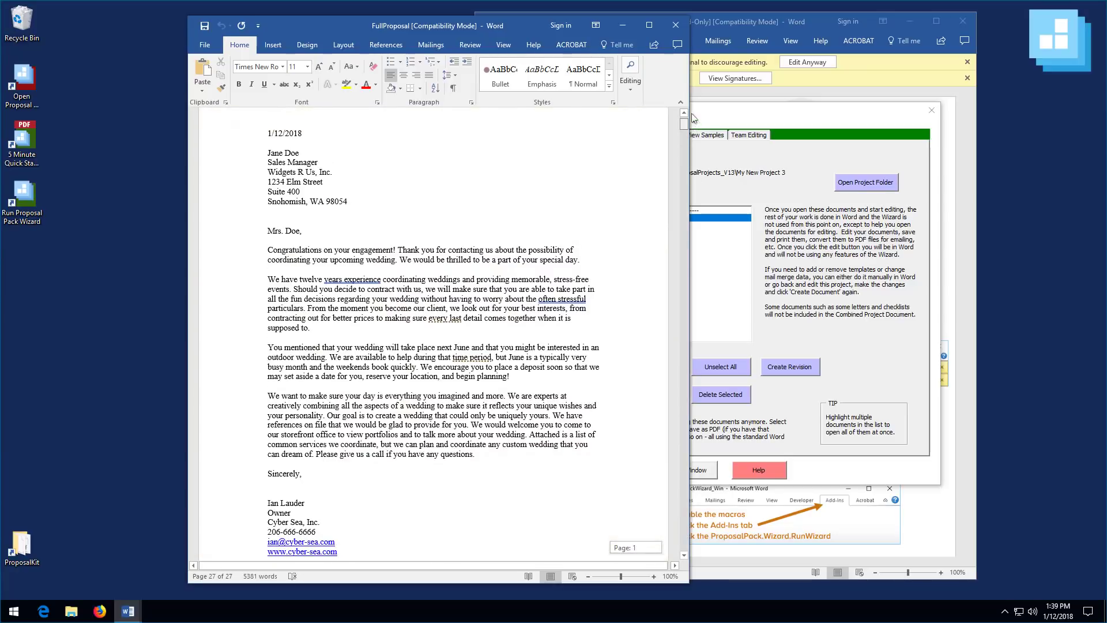
pyautogui.click(676, 25)
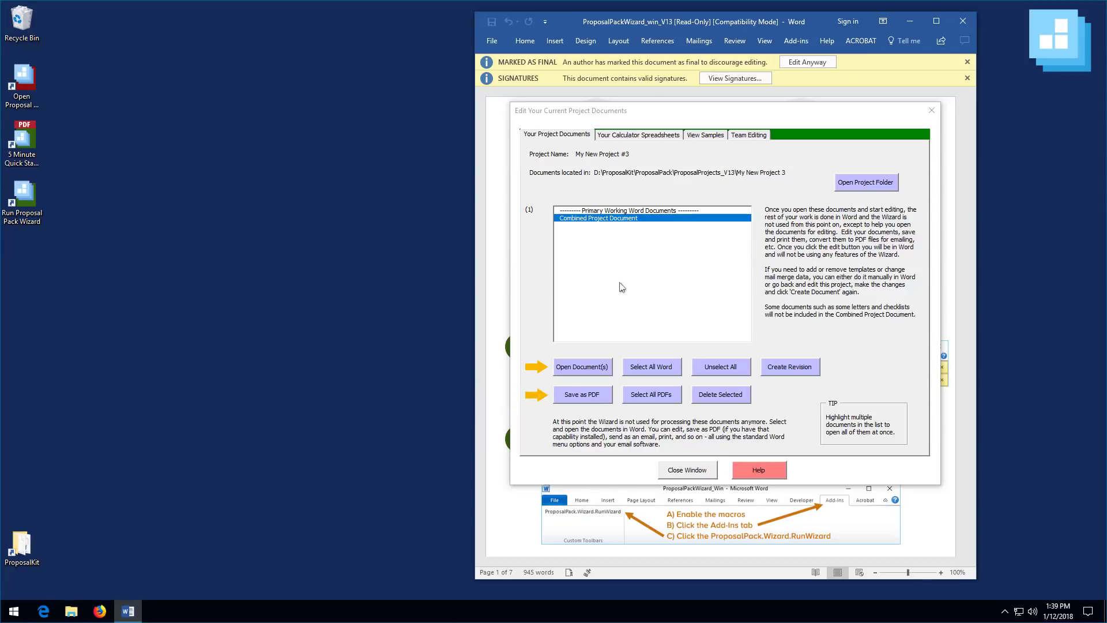
# Step: Save the Combined Project Document as a PDF and look through it in a smaller Adobe Acrobat window moved off the wizard's project dialog
pyautogui.click(579, 398)
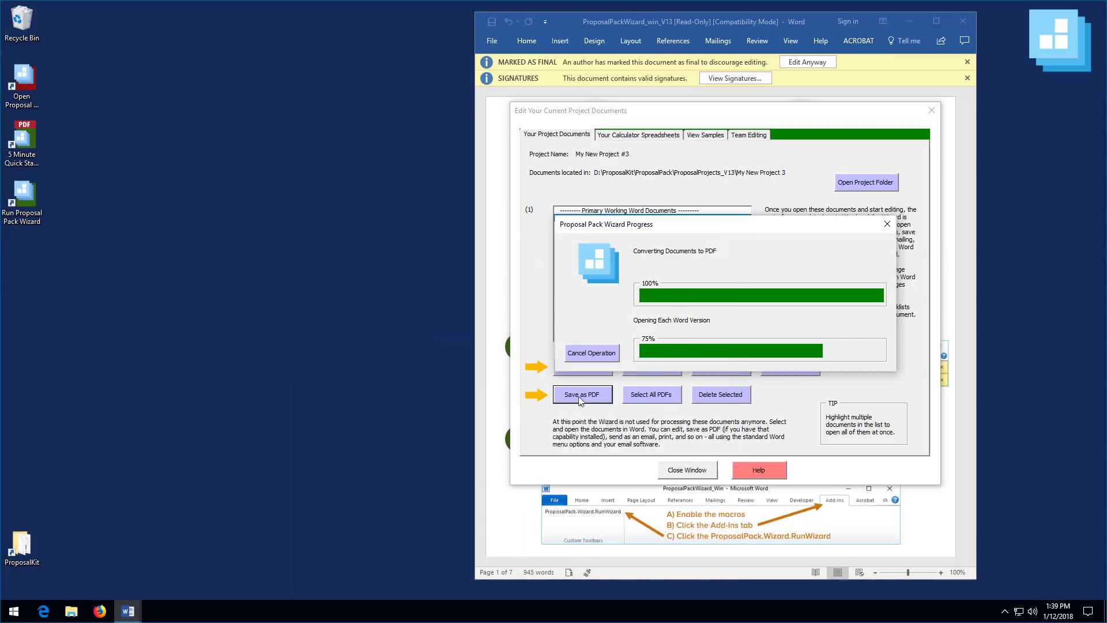
pyautogui.click(636, 368)
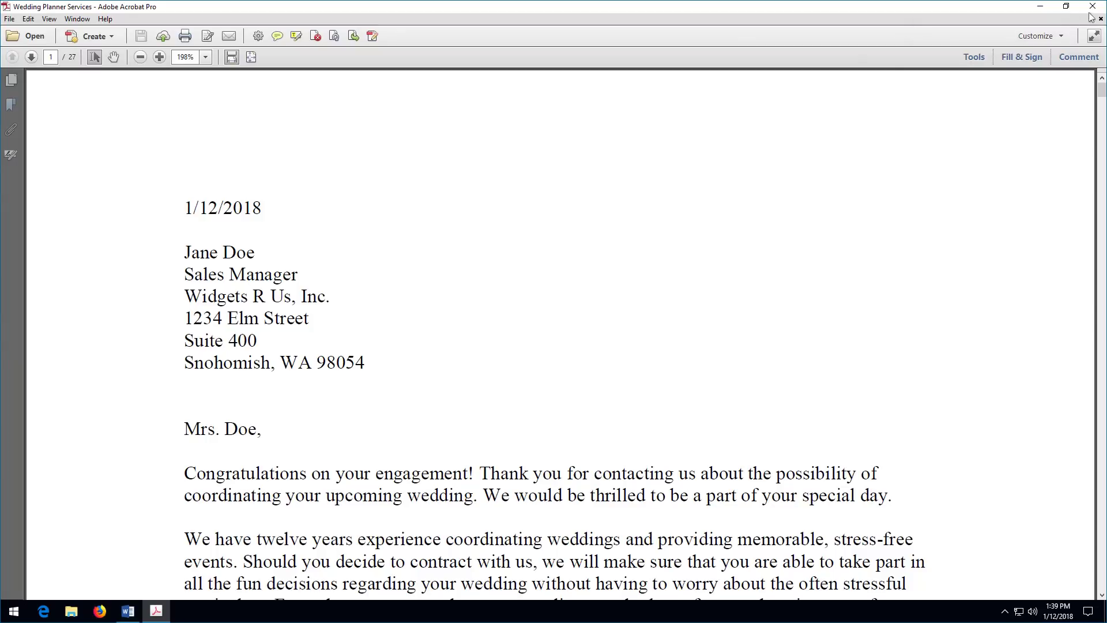
pyautogui.click(1066, 8)
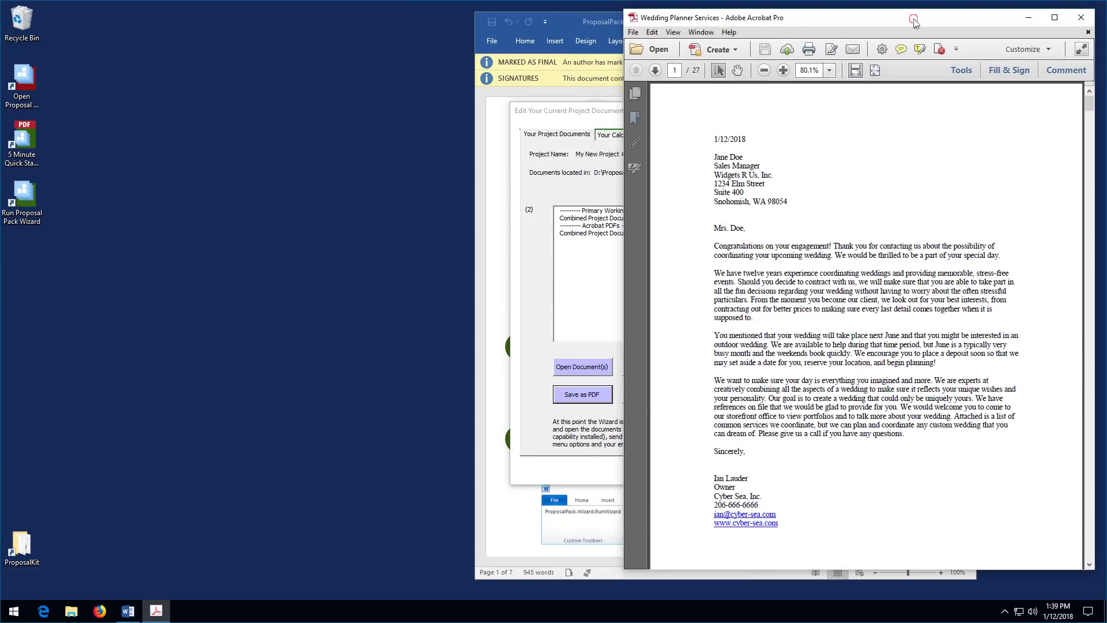
pyautogui.moveTo(925, 49); pyautogui.dragTo(405, 34)
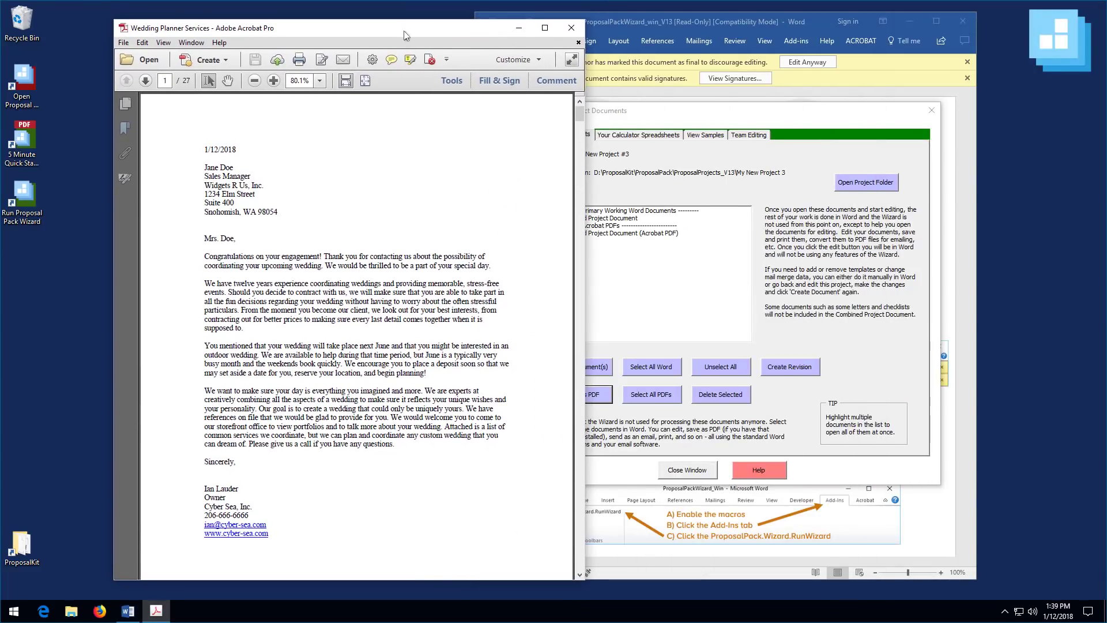
pyautogui.moveTo(579, 111)
pyautogui.mouseDown()
pyautogui.moveTo(582, 241)
pyautogui.moveTo(583, 111)
pyautogui.mouseUp()
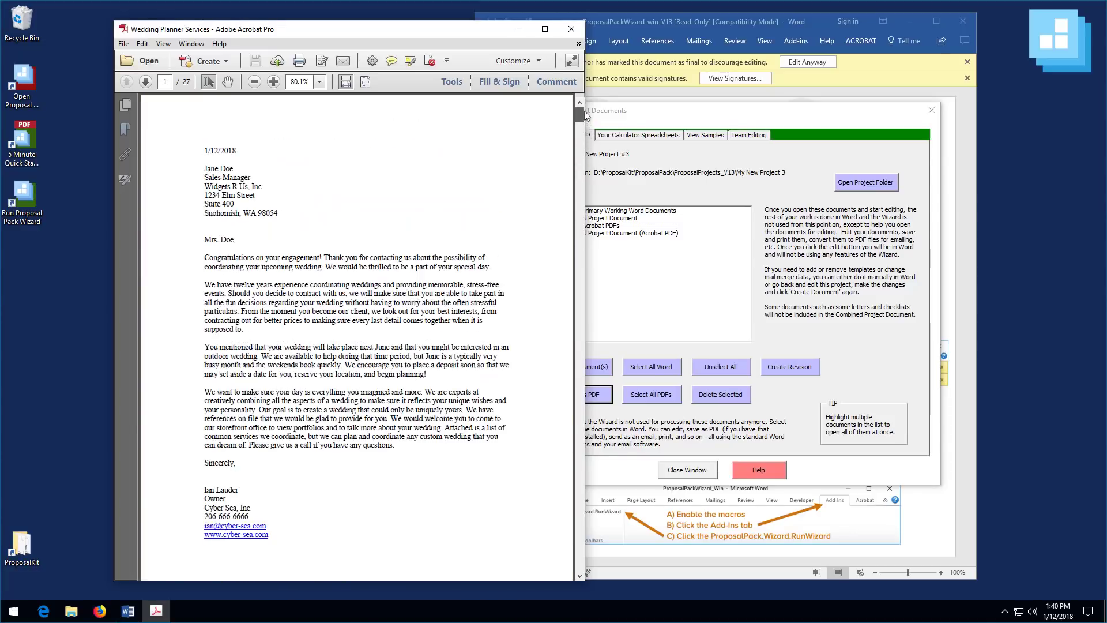
pyautogui.moveTo(455, 30); pyautogui.dragTo(500, 18)
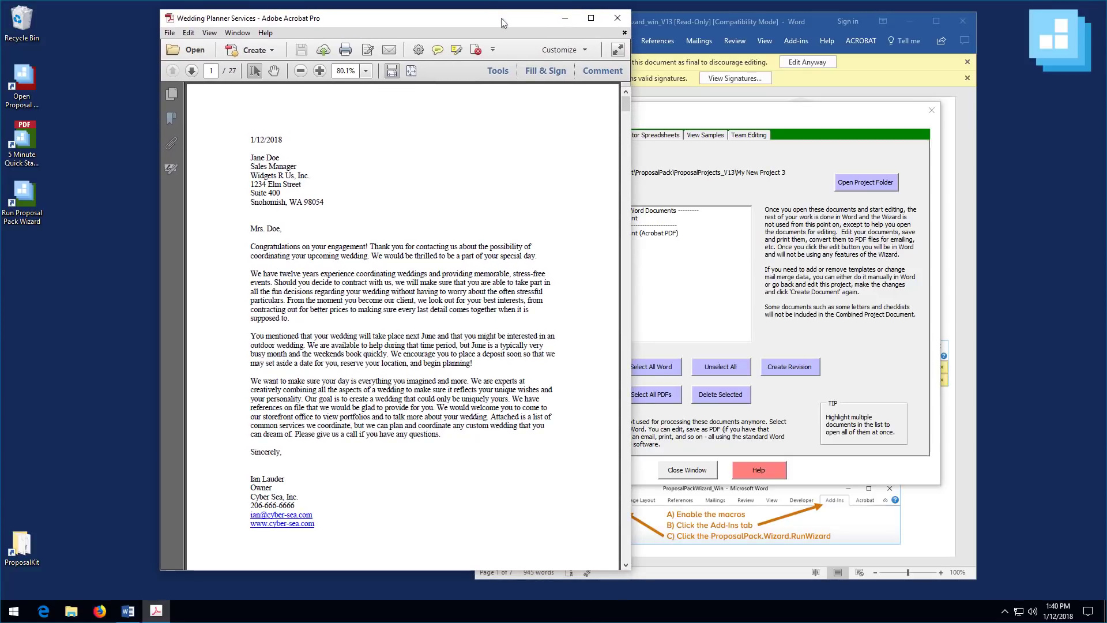